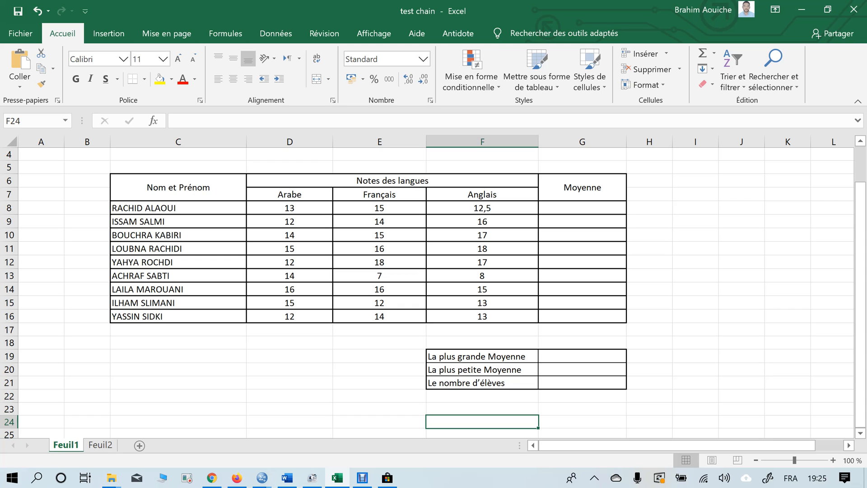
click(100, 445)
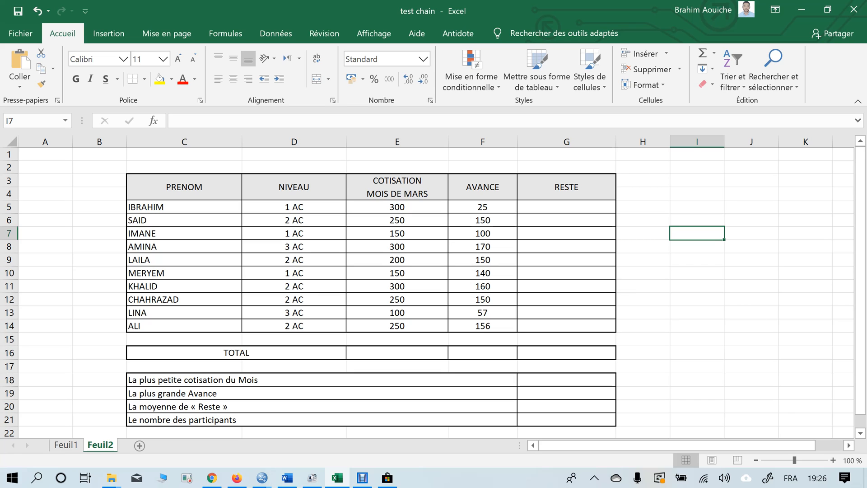
click(66, 445)
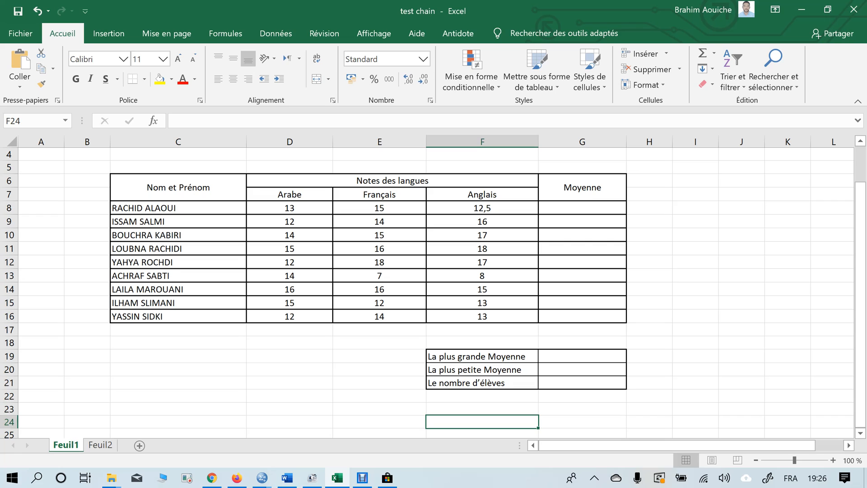
Step: Calculate the first student's Moyenne in G8 with the MOYENNE function over the three language grades in D8:F8
click(582, 208)
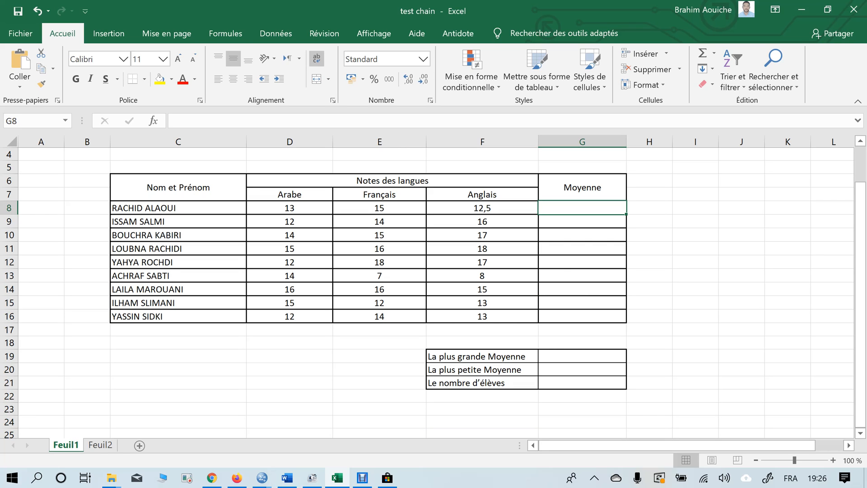
text(=)
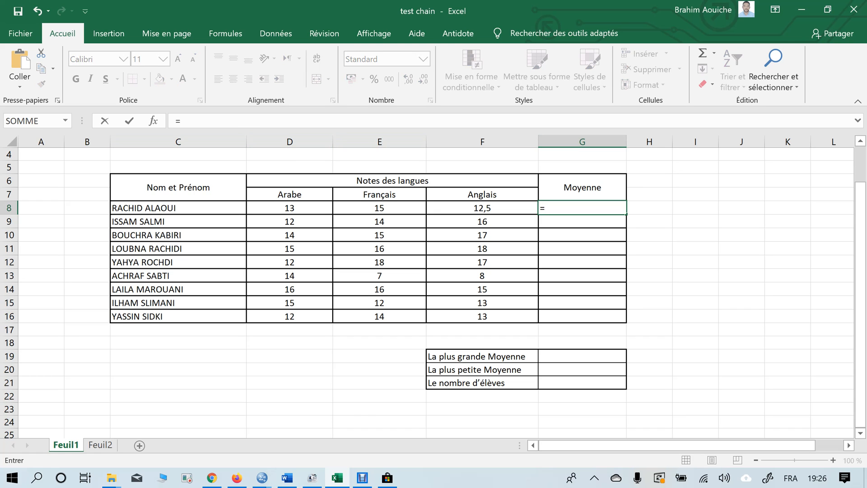
click(65, 120)
click(27, 151)
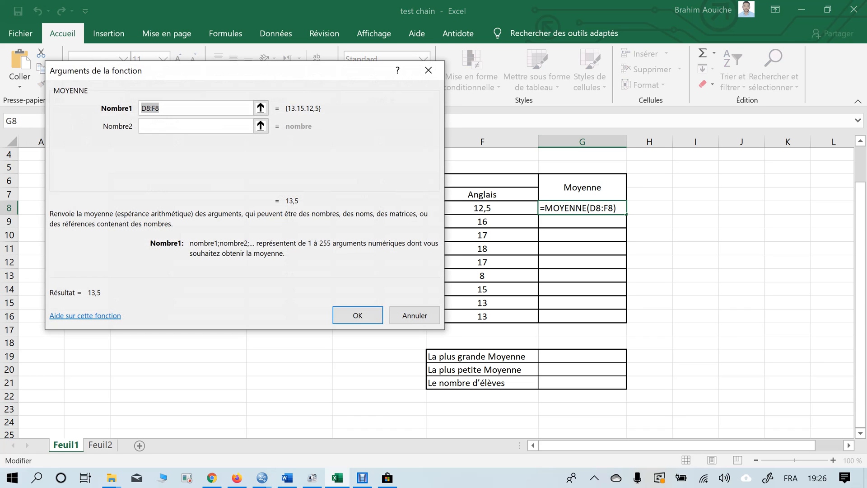
drag(357, 74, 327, 312)
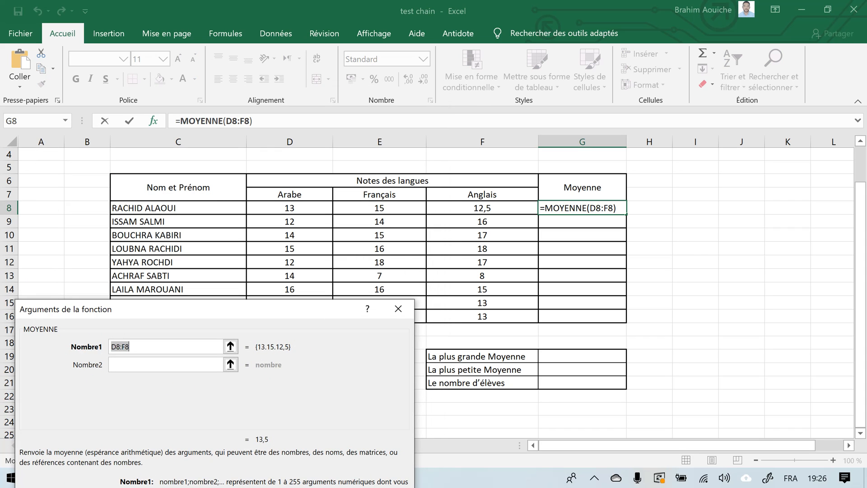
drag(270, 209, 535, 213)
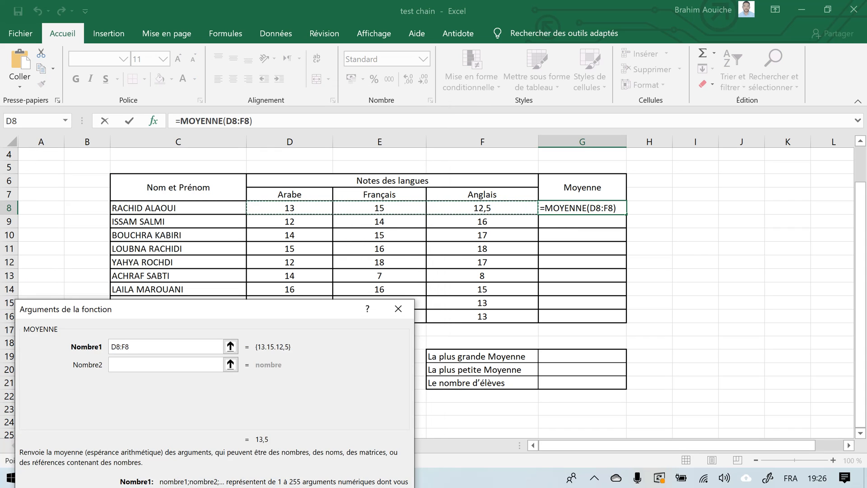
key(Return)
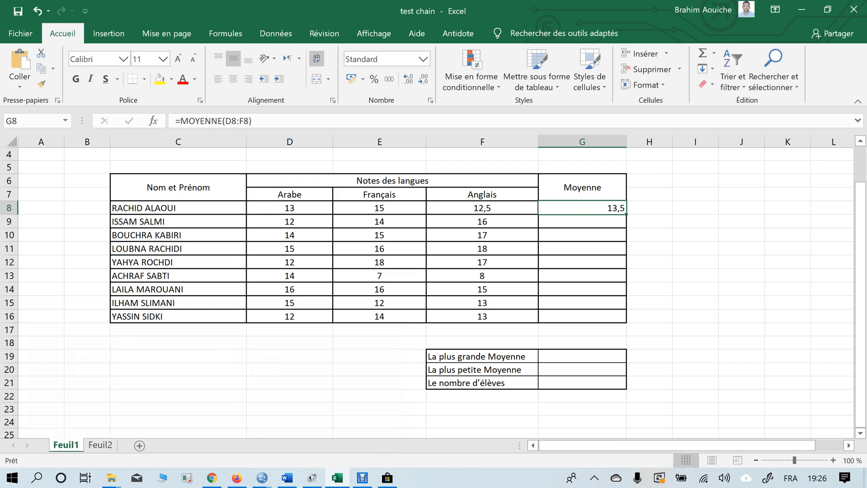
key(Return)
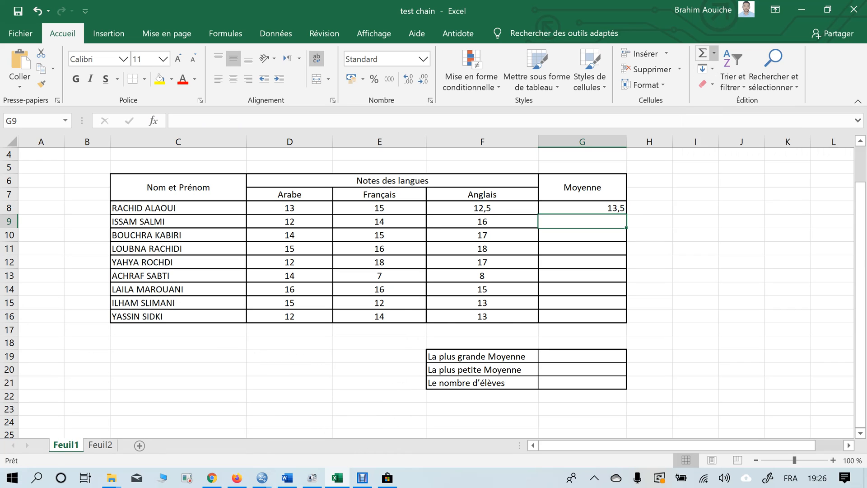
Step: Average D9:F9 with MOYENNE in G9 and fill the formula down the Moyenne column to G16
click(714, 53)
click(735, 87)
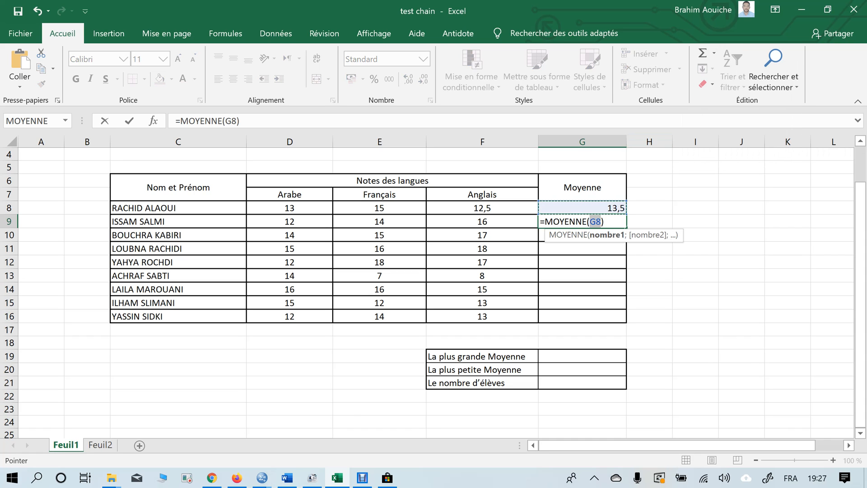
drag(290, 221, 429, 222)
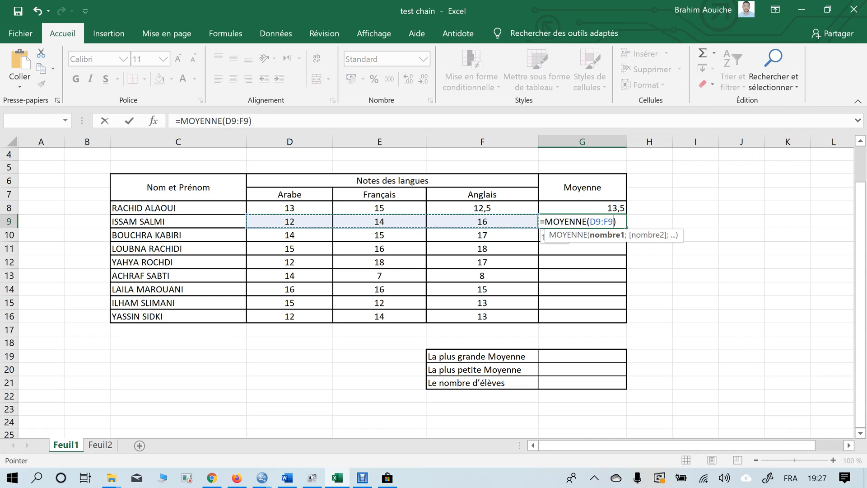
key(Return)
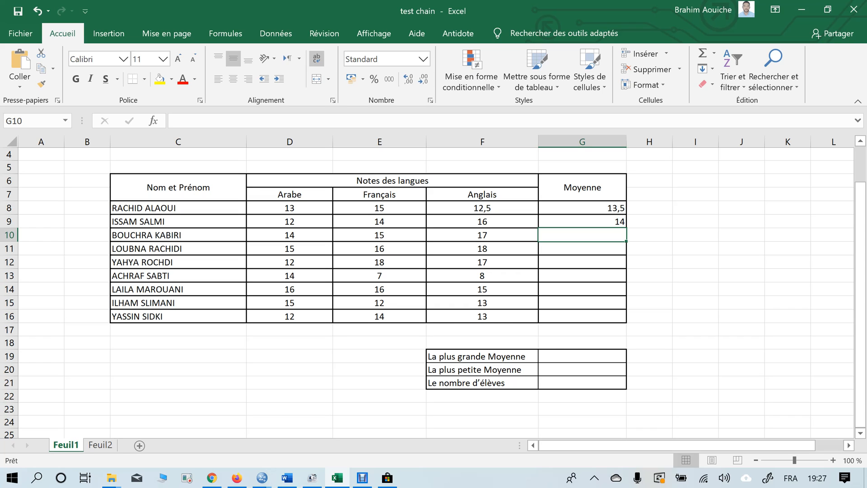
click(582, 222)
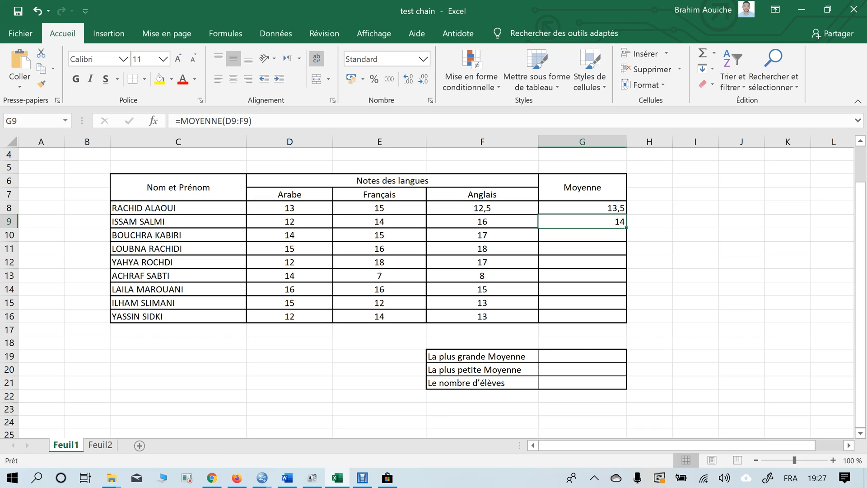
double_click(626, 228)
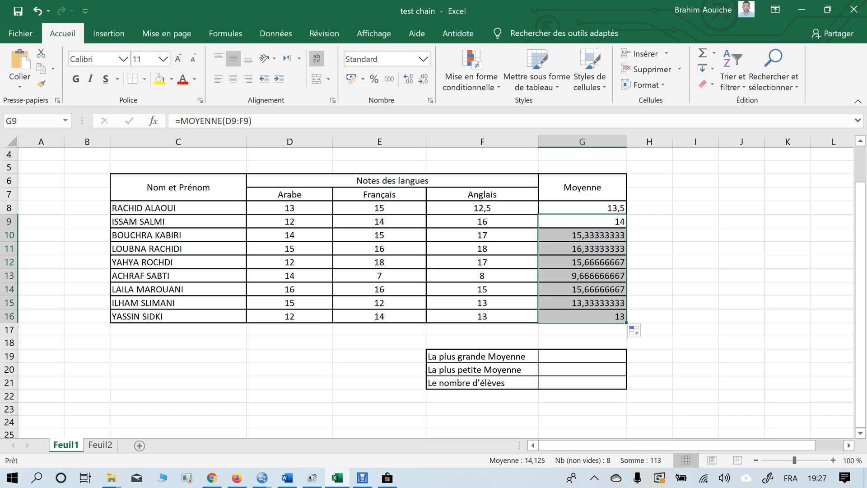
Step: Calculate La plus grande Moyenne in G19 with the MAX function over the averages in G8:G16
click(582, 356)
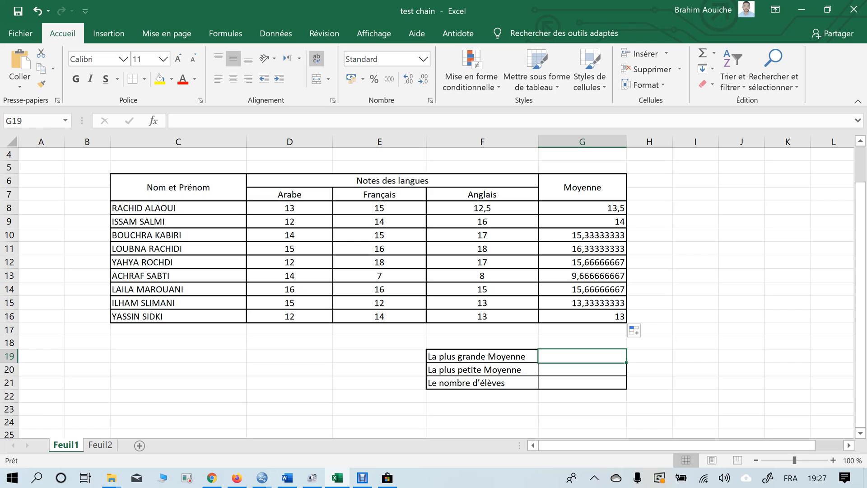
text(+)
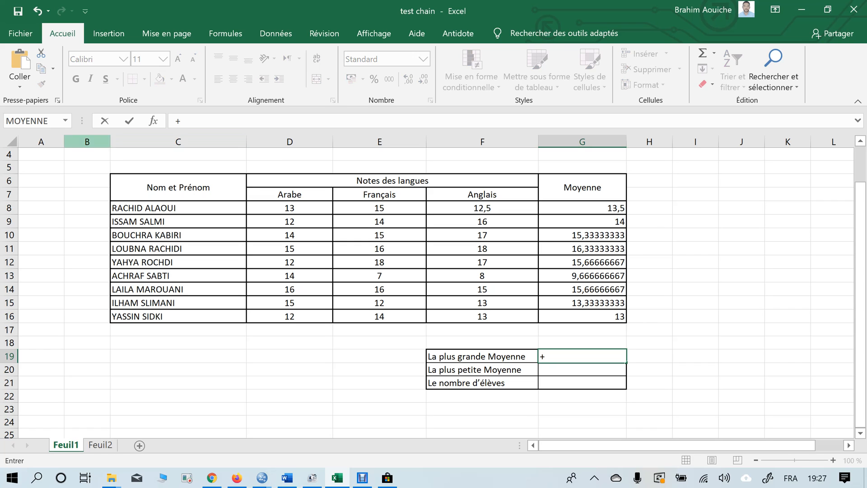
click(65, 121)
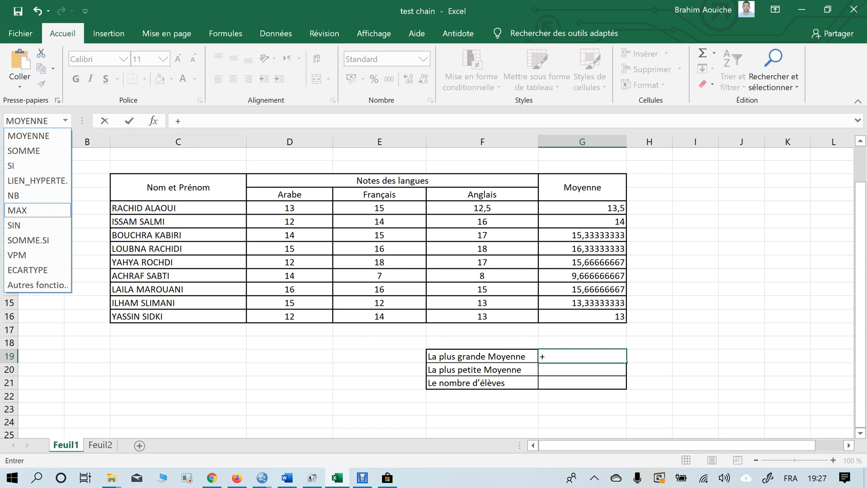
click(17, 210)
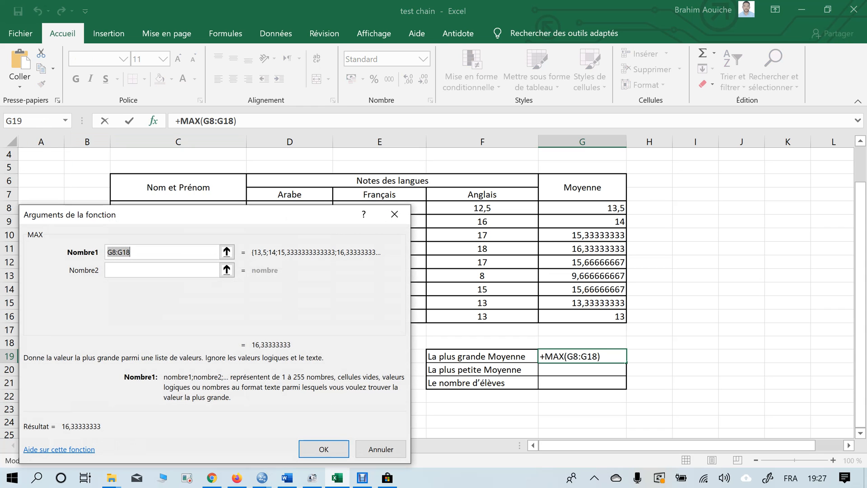
drag(604, 208, 623, 318)
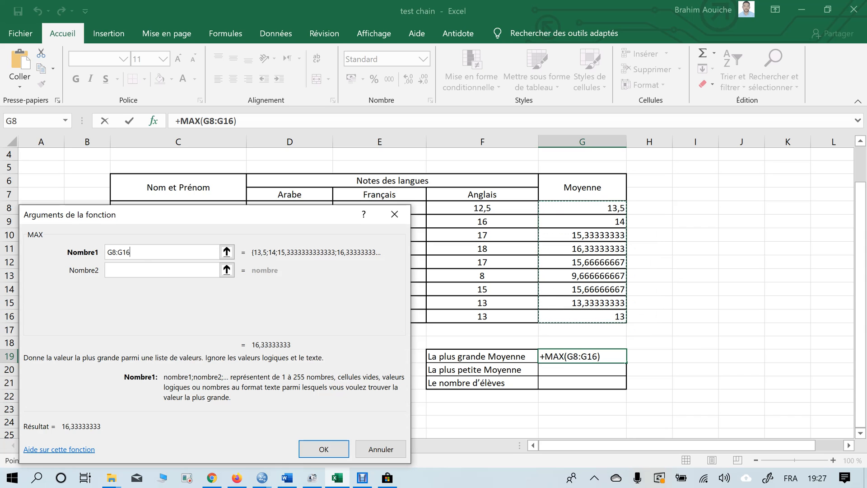
key(Return)
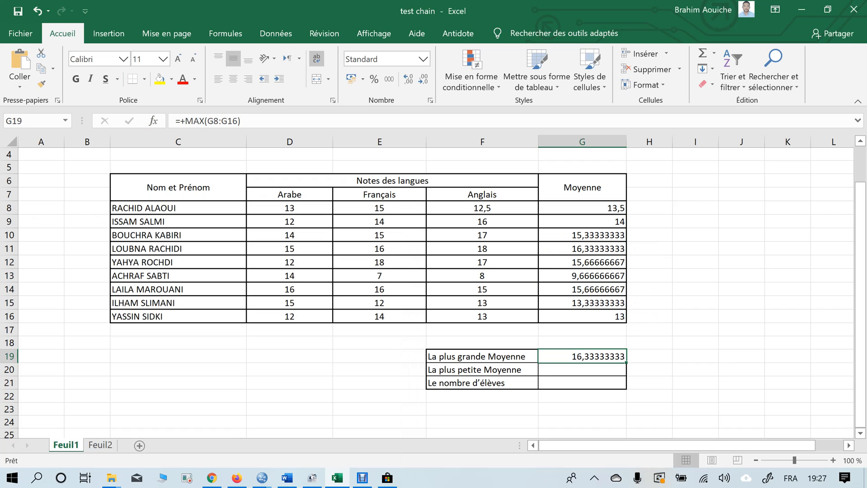
Step: Find the MIN function by searching for "min" and use it in G20 over G8:G16 for La plus petite Moyenne
click(582, 369)
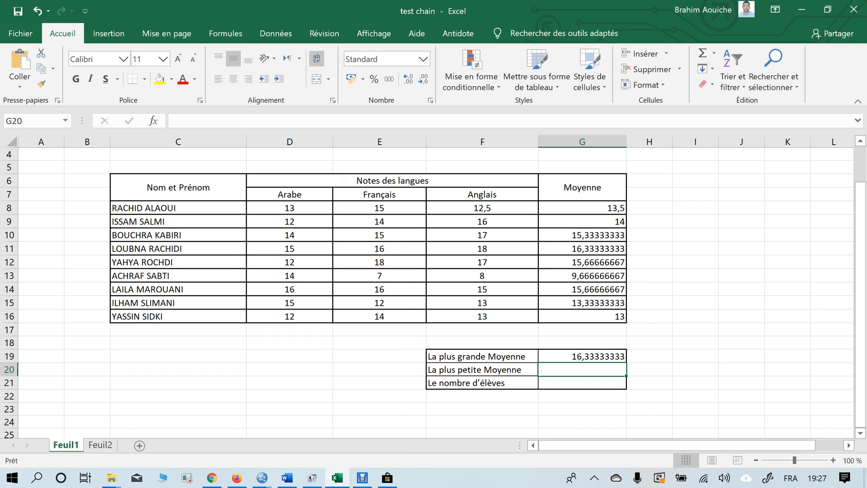
text(=)
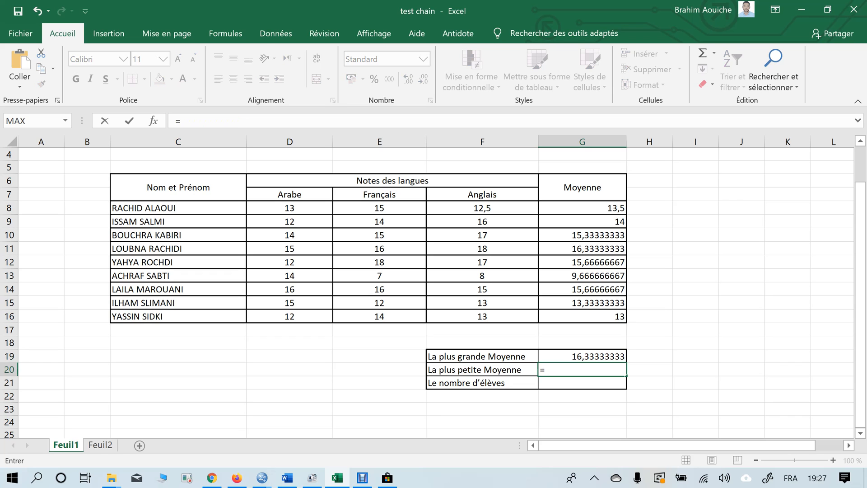
click(65, 120)
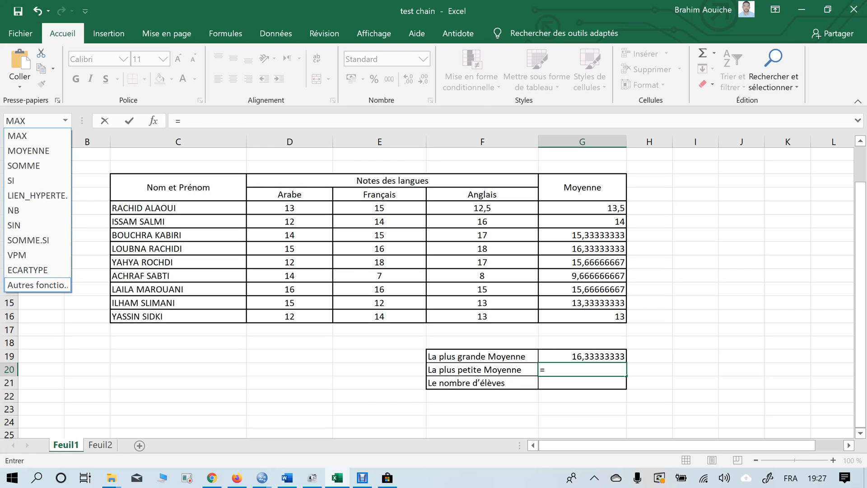
click(37, 284)
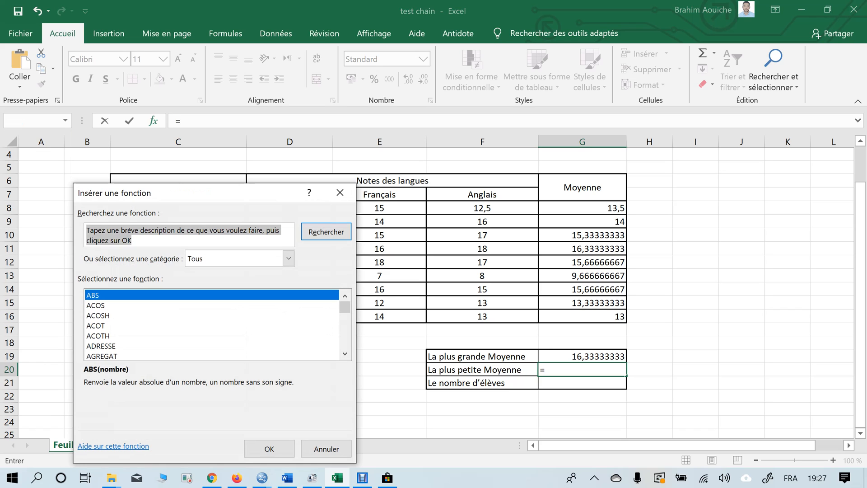
text(mi)
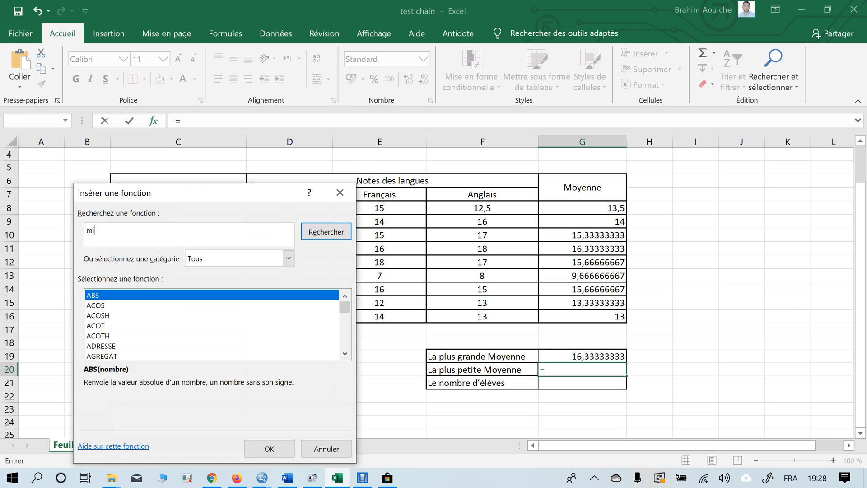
text(n)
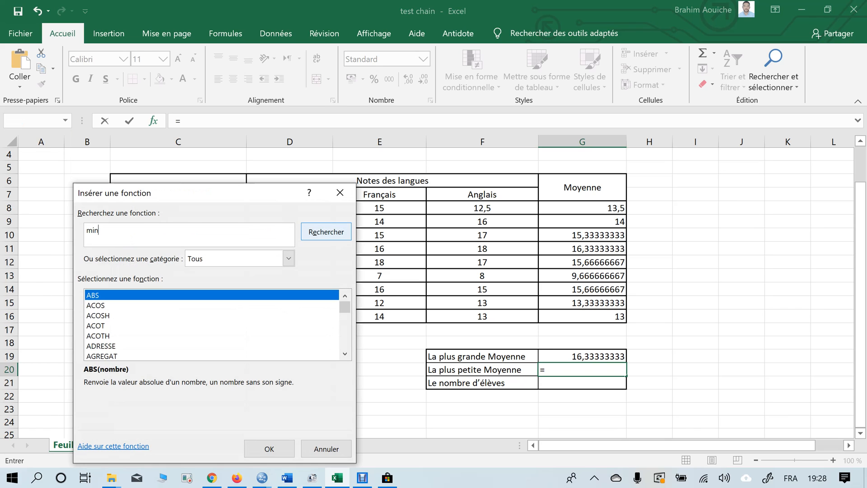
key(Return)
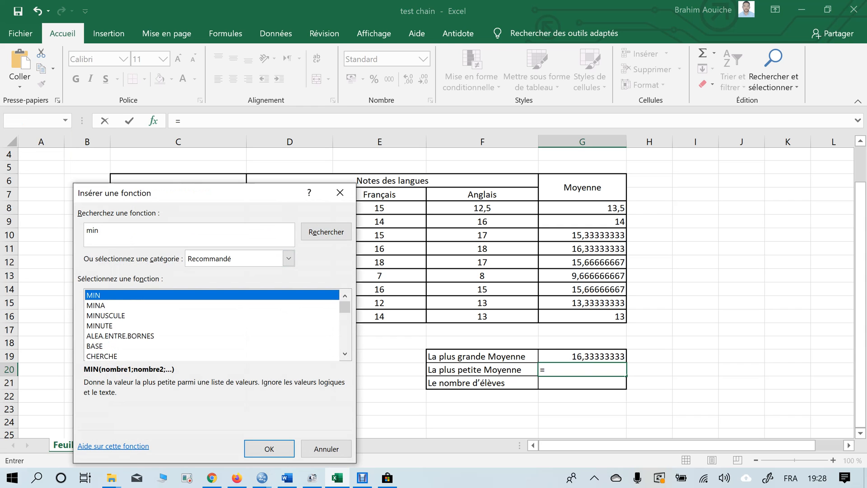
click(269, 448)
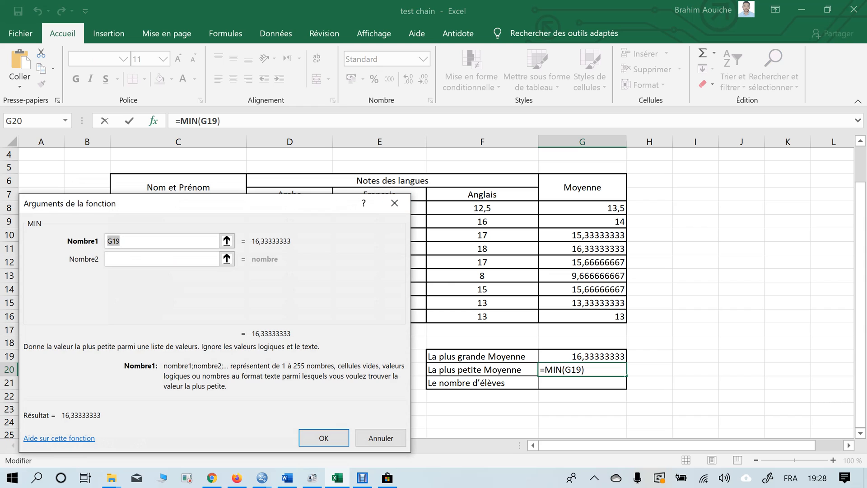
drag(619, 207, 621, 318)
key(Return)
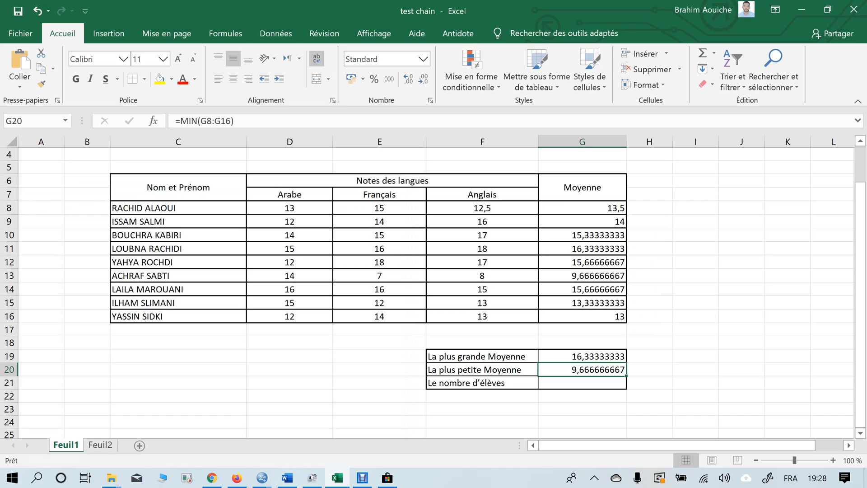
Step: Count the students in G21, next to Le nombre d'élèves, with the NB function over G8:G16
click(582, 383)
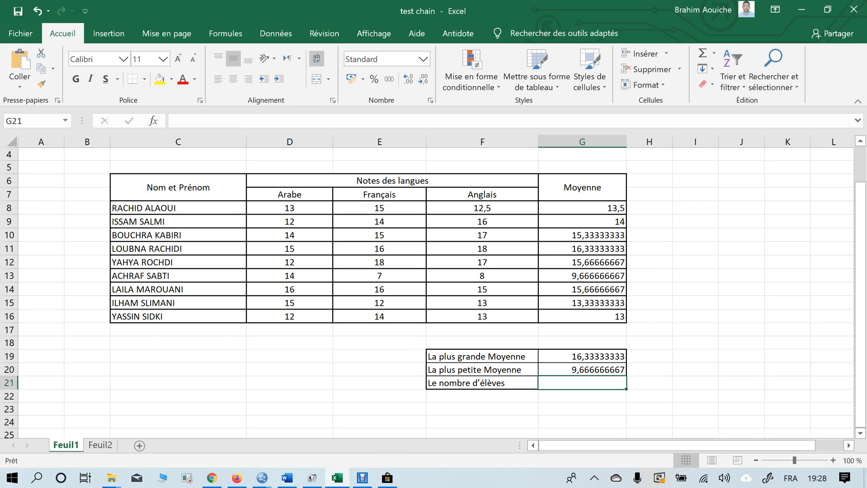
text(=)
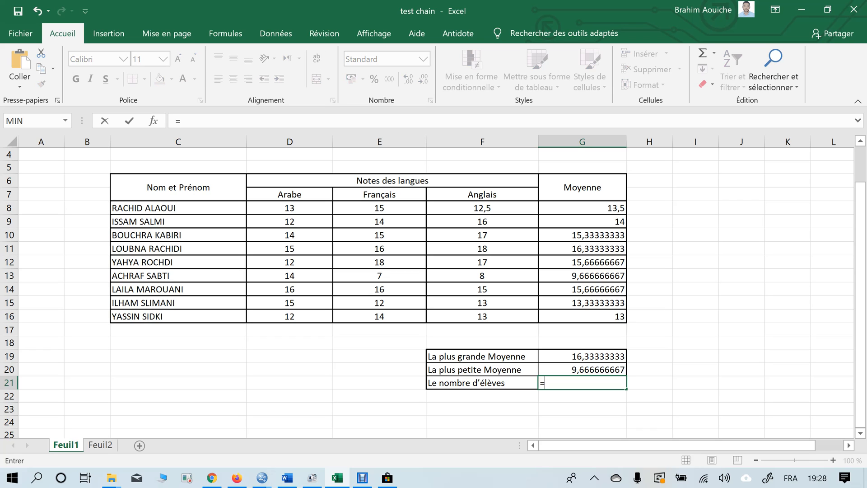
click(65, 121)
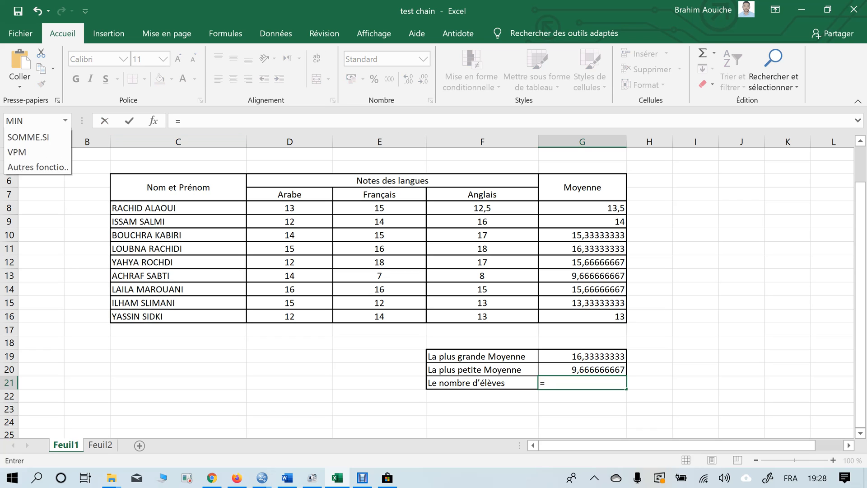
click(38, 224)
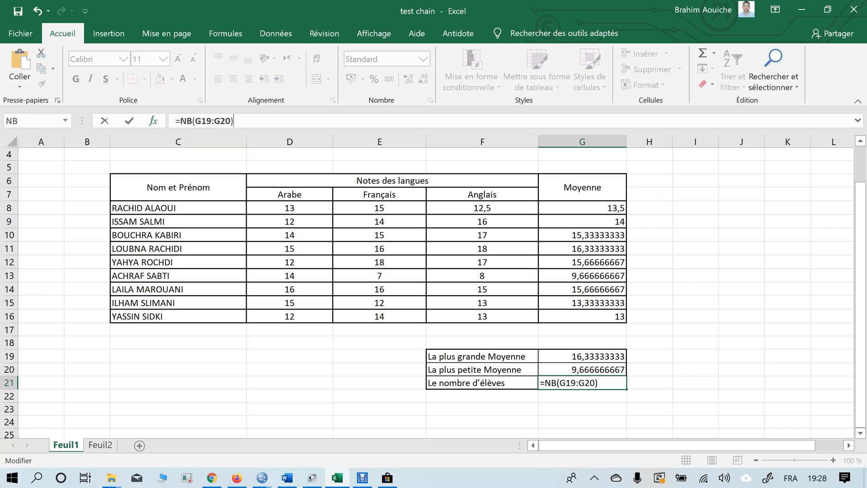
drag(587, 207, 621, 316)
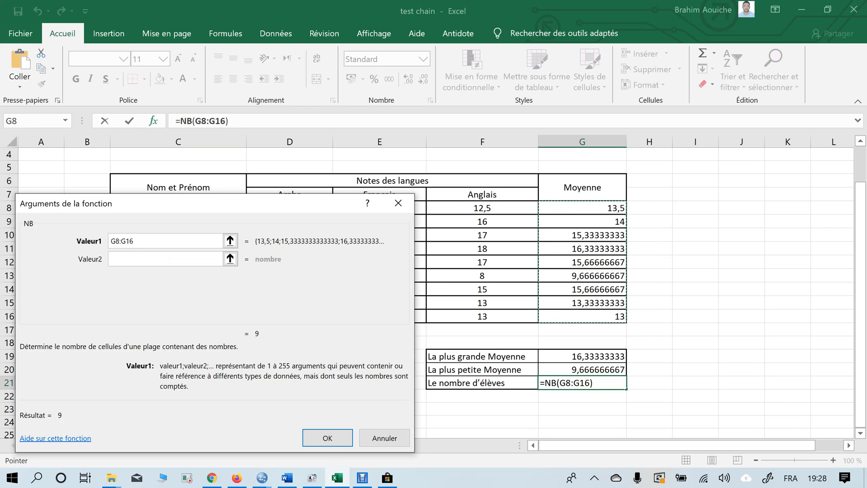
key(Return)
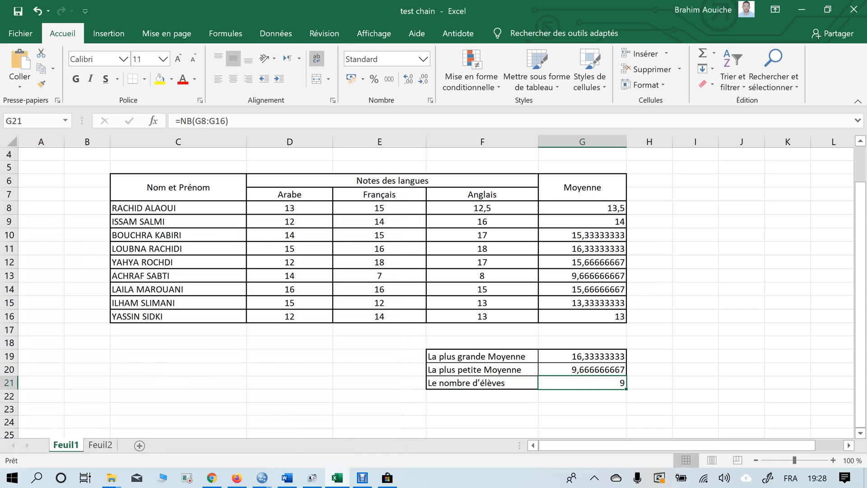
Step: Switch to the Feuil2 sheet and select G5, the first empty cell of the RESTE column
click(100, 445)
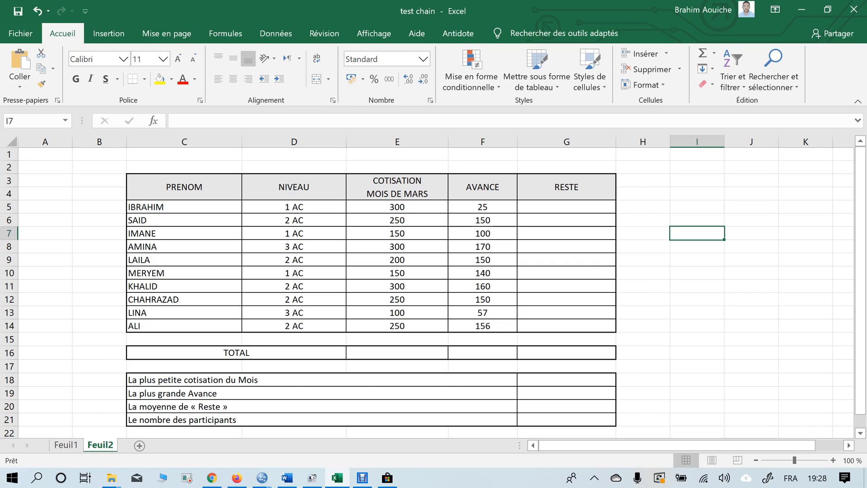
click(566, 207)
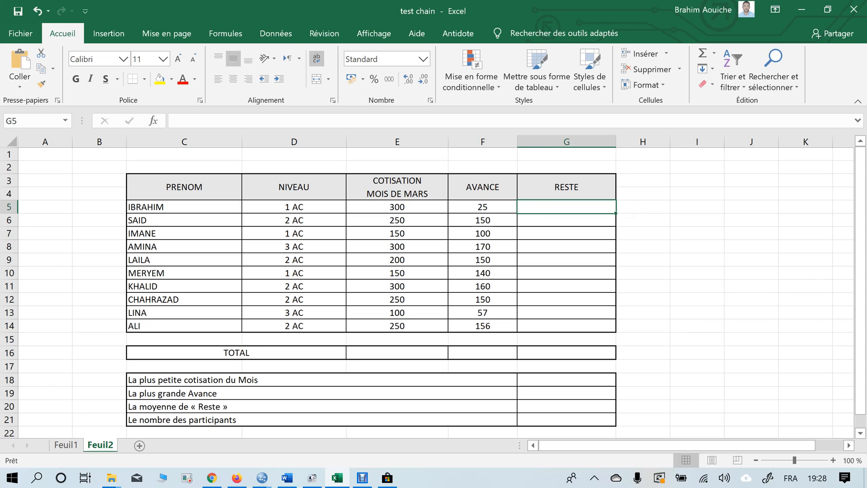
text(+)
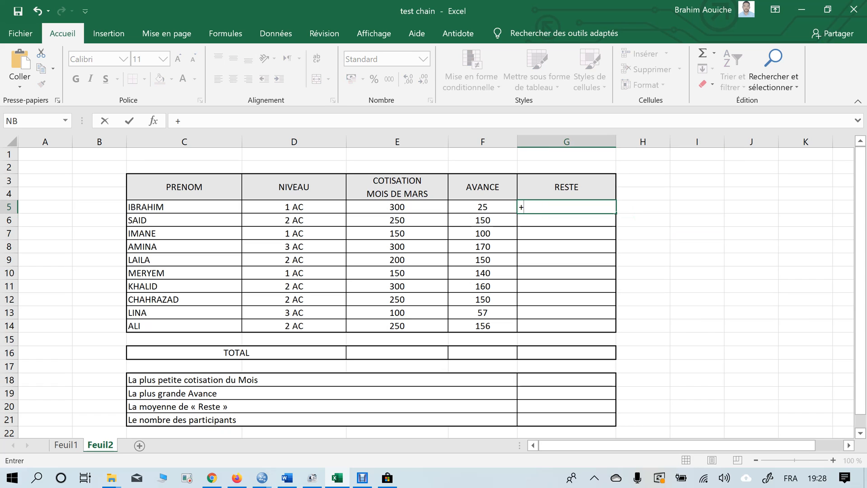
key(Left)
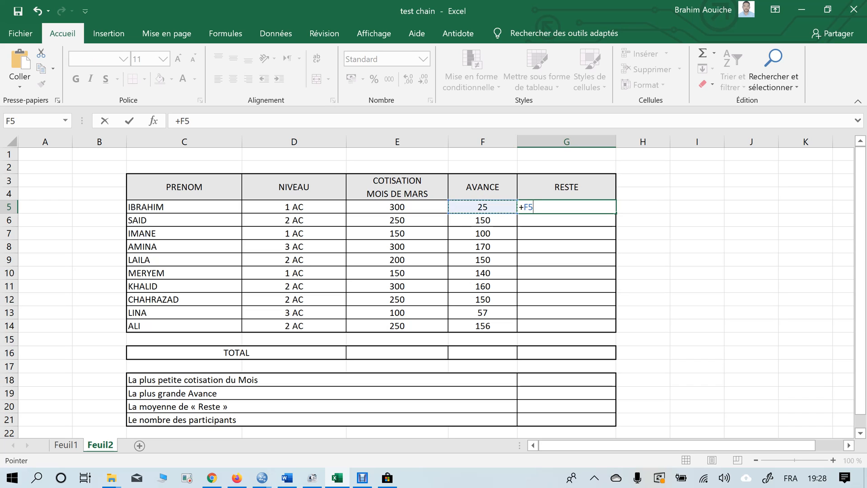
text(6)
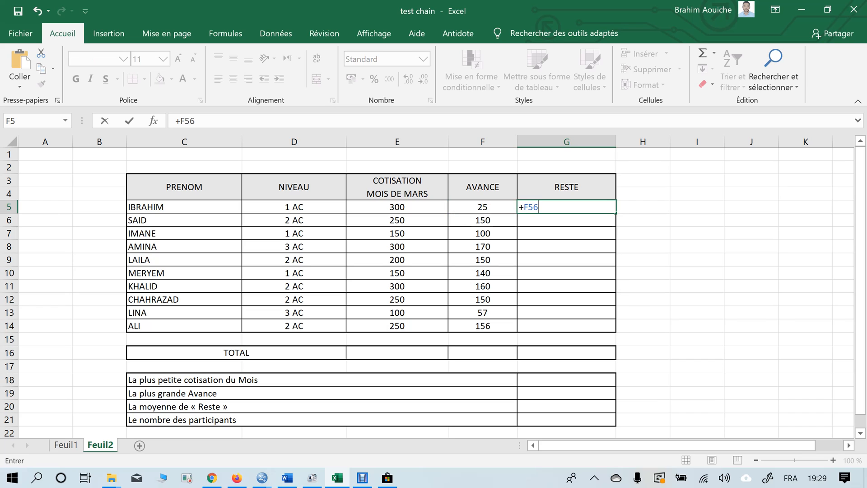
key(BackSpace)
key(BackSpace)
key(BackSpace)
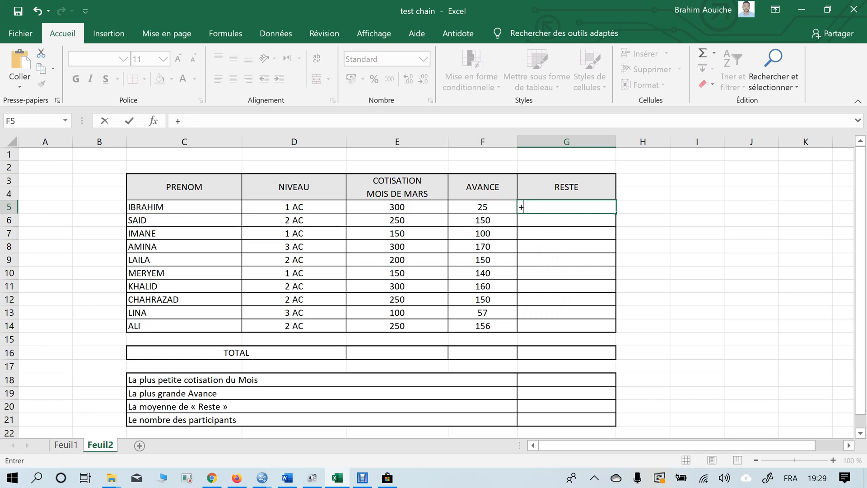
key(Escape)
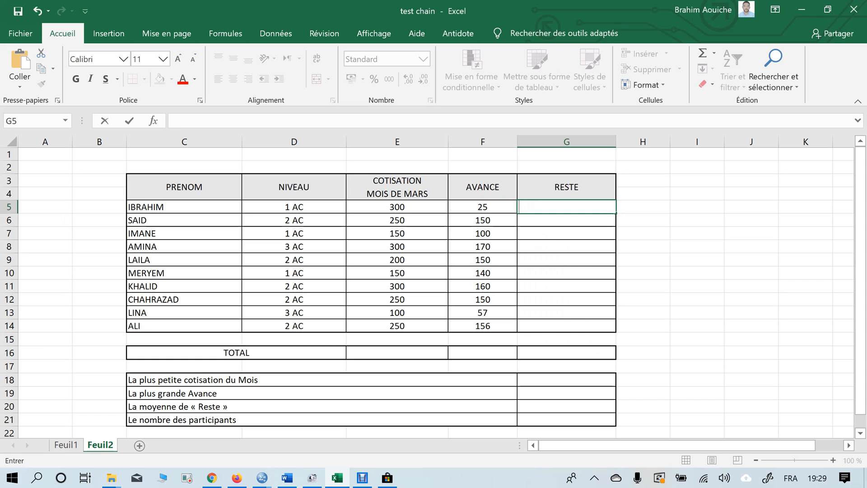
text(+)
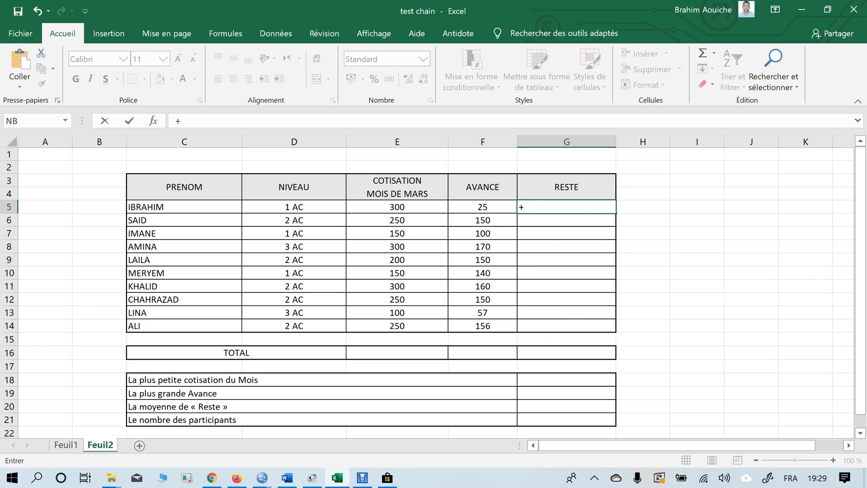
key(Escape)
Step: Calculate RESTE in G5 with the formula =E5-F5 and fill it down the column to G14
text(=)
click(397, 207)
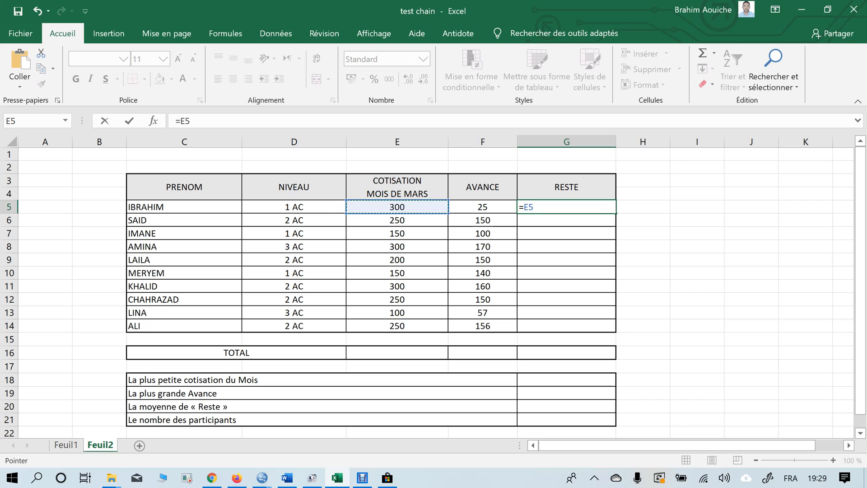
text(6)
key(BackSpace)
text(-)
key(Left)
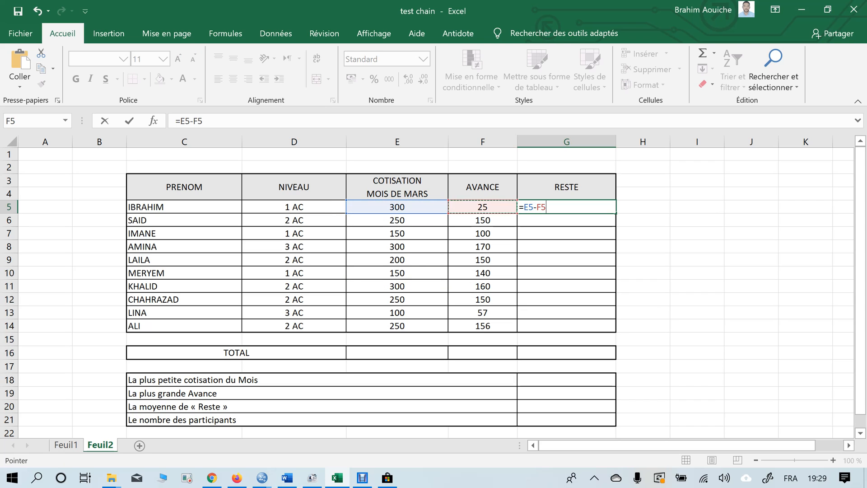
key(Return)
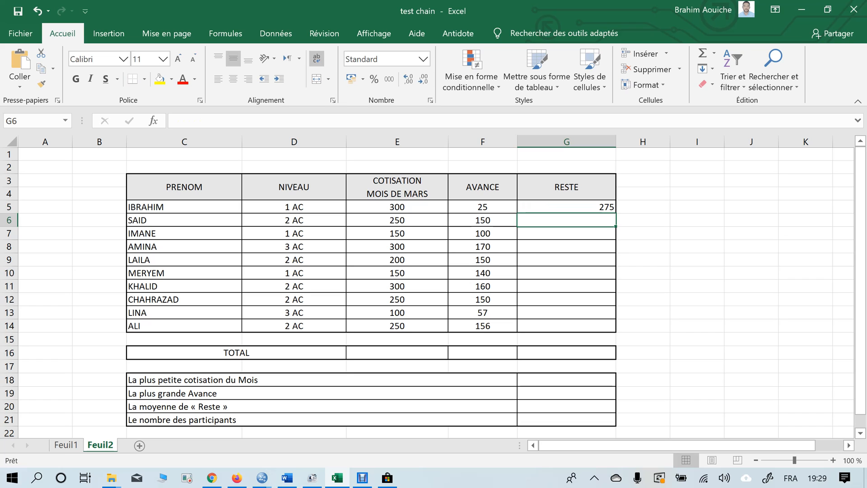
key(Up)
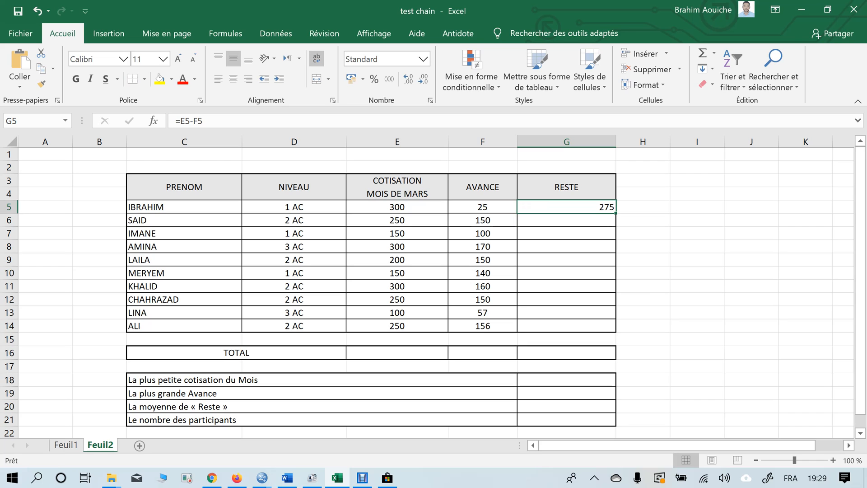
double_click(615, 213)
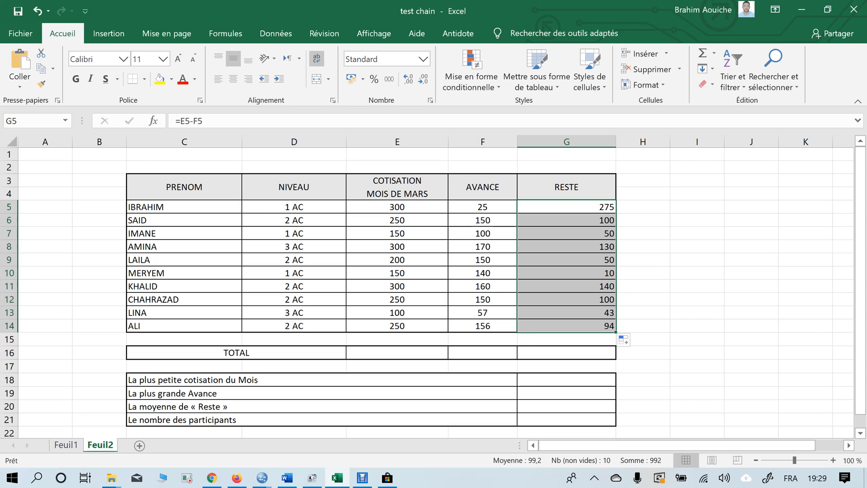
Step: Total the COTISATION MOIS DE MARS column in E16 with the SOMME function over E5:E14
click(397, 352)
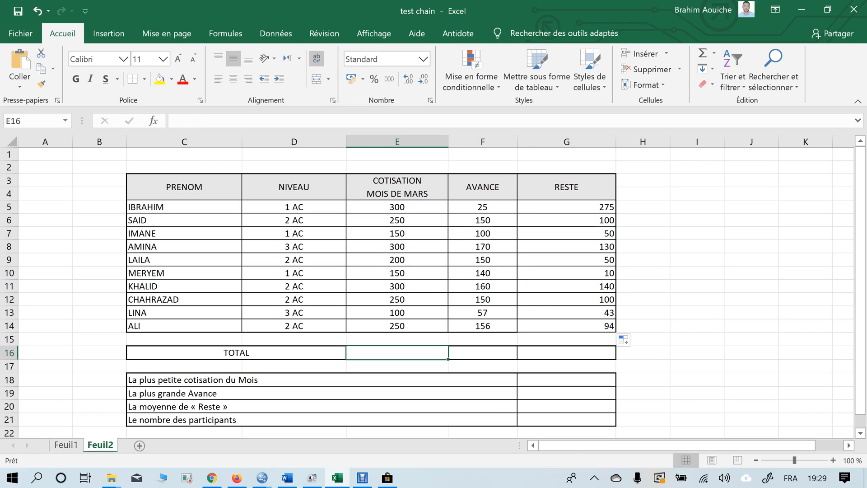
click(713, 53)
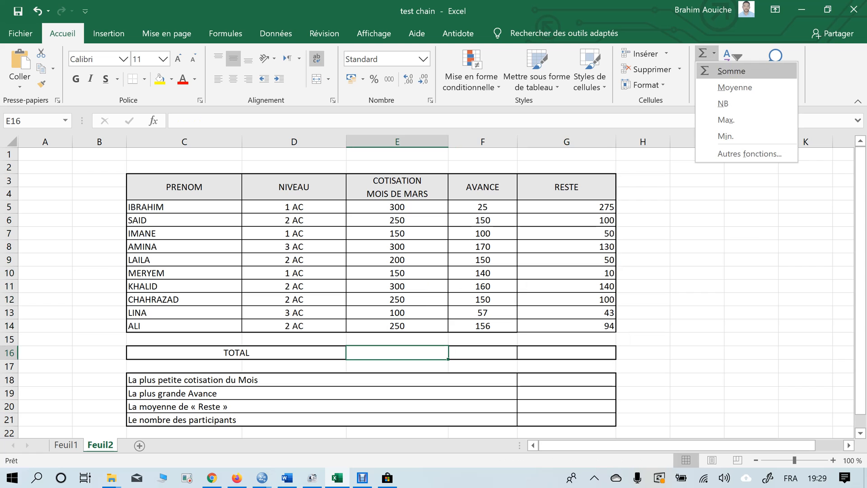
click(731, 70)
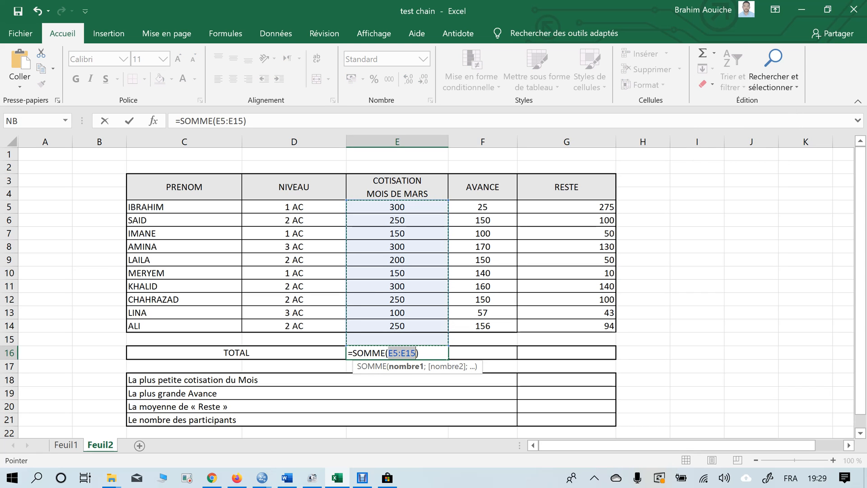
drag(397, 206, 445, 325)
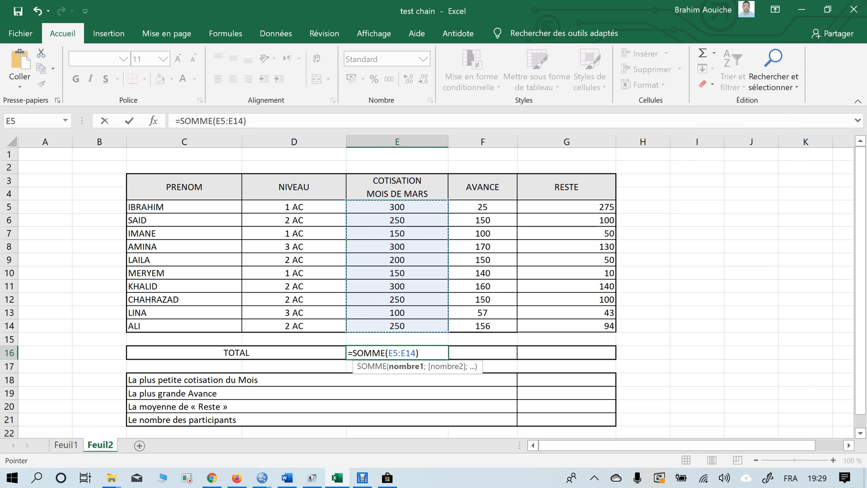
key(Return)
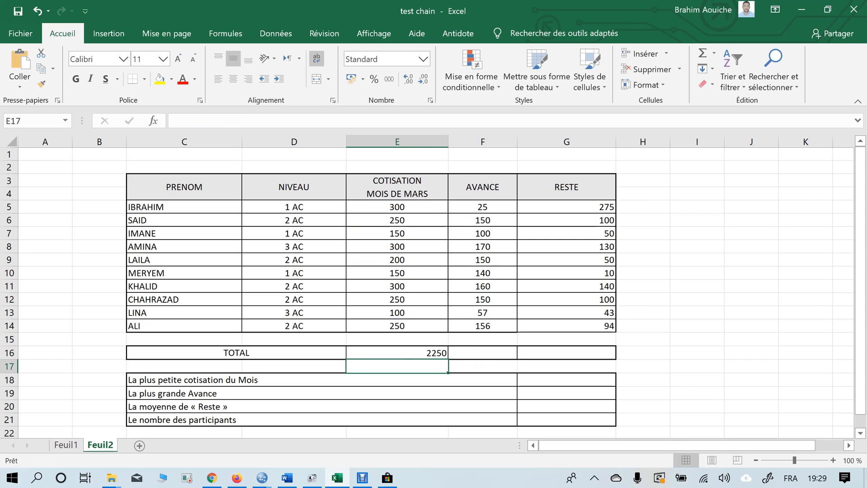
Step: Total the AVANCE column in F16 with the SOMME function over F5:F14
click(483, 352)
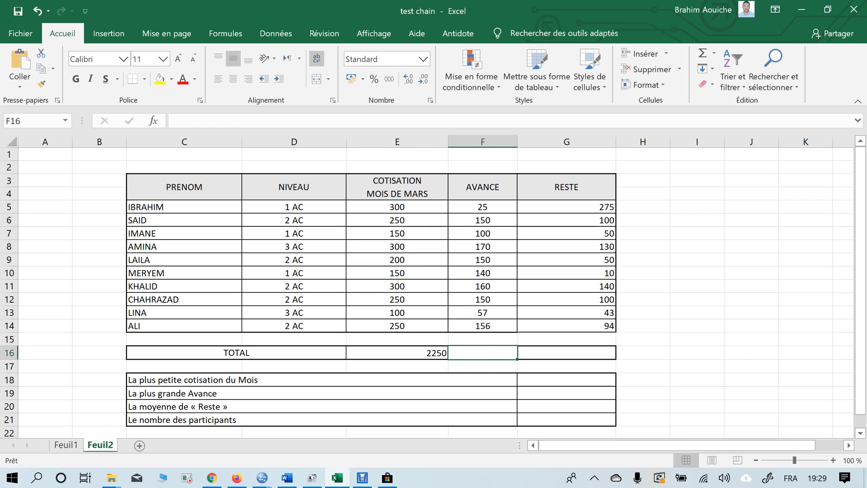
click(714, 52)
click(730, 70)
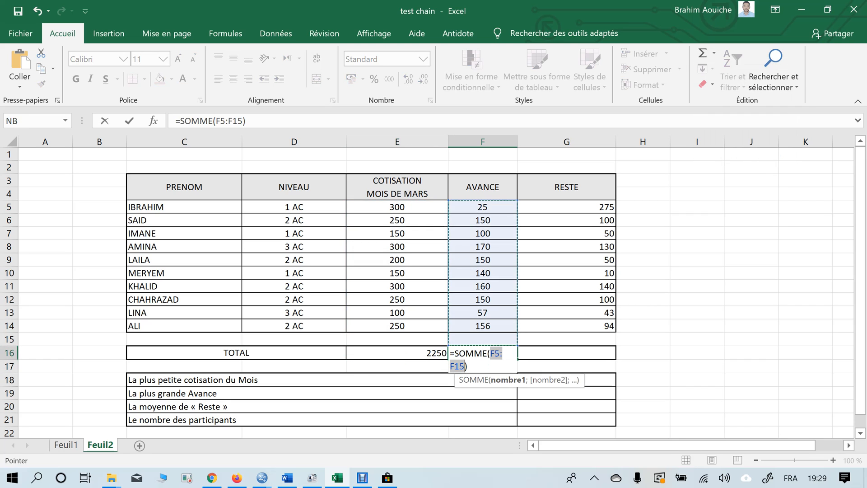
drag(482, 207, 505, 326)
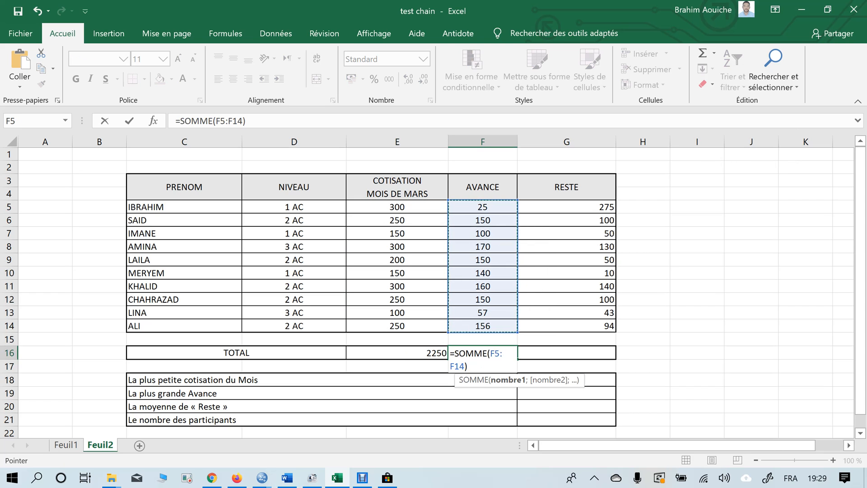
key(Return)
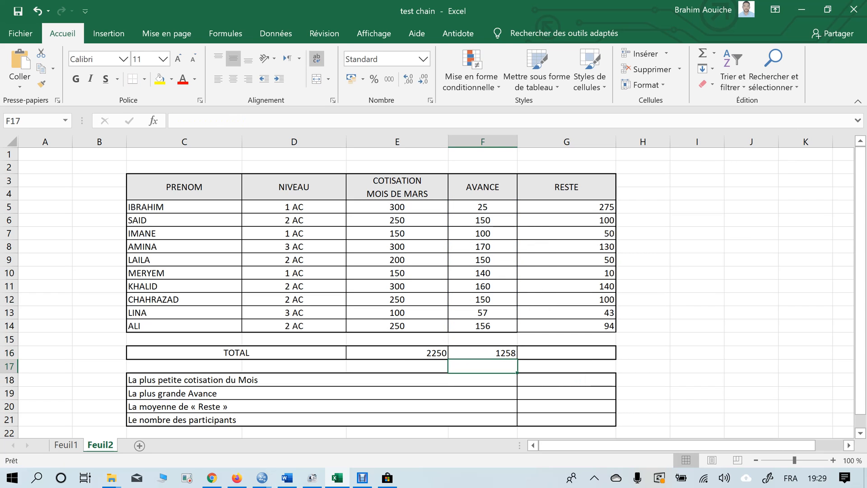
Step: Total the RESTE column in G16 with the SOMME function, replacing the suggested range with G5:G14
click(566, 352)
click(714, 53)
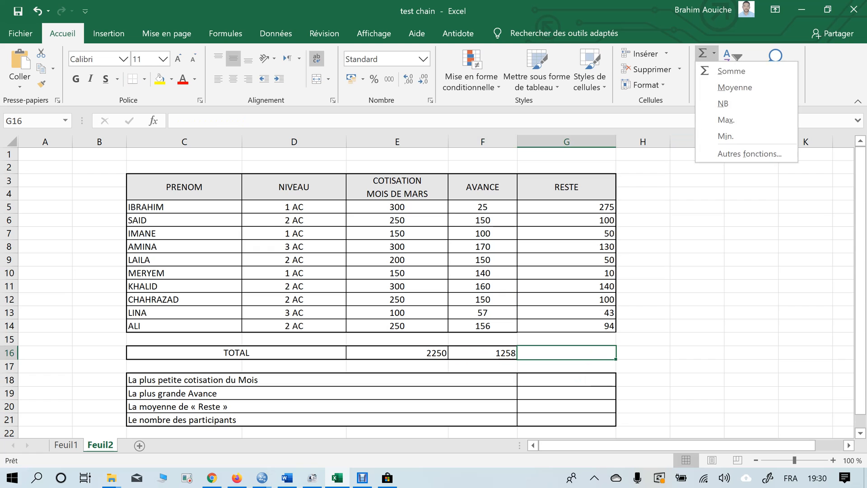
click(730, 71)
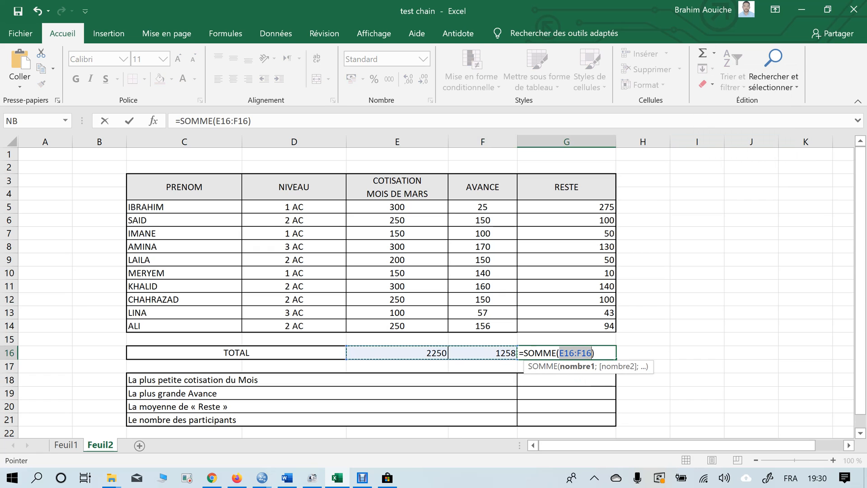
drag(566, 207, 587, 326)
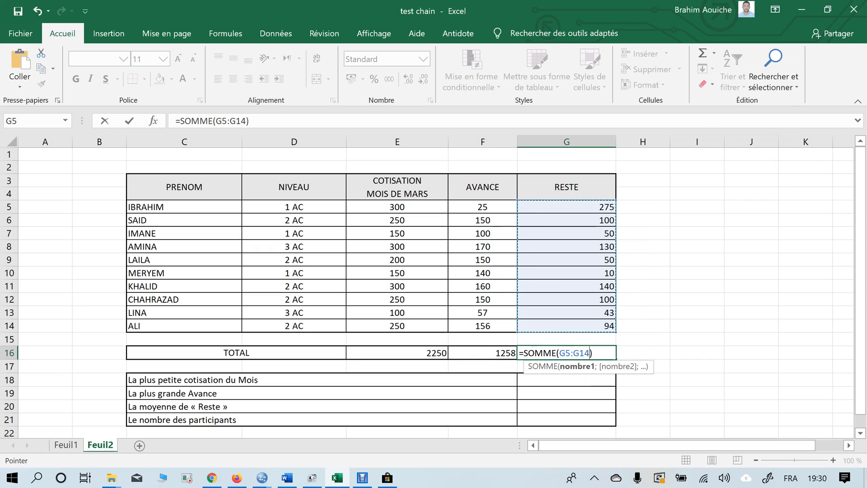
key(Return)
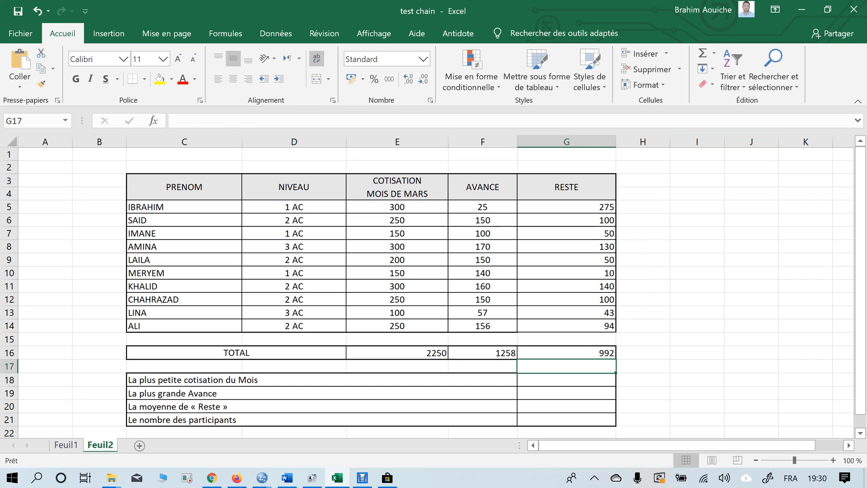
Step: Center the three totals in E16:G16 horizontally and deselect them
drag(406, 352, 566, 352)
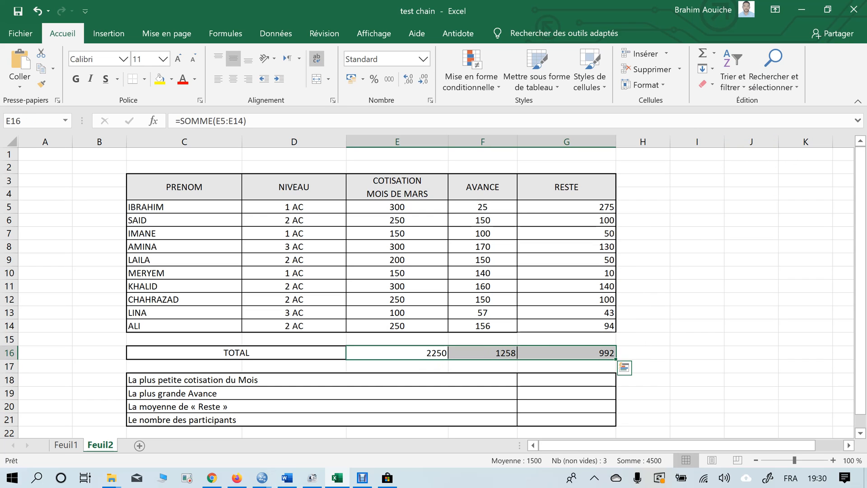
click(233, 78)
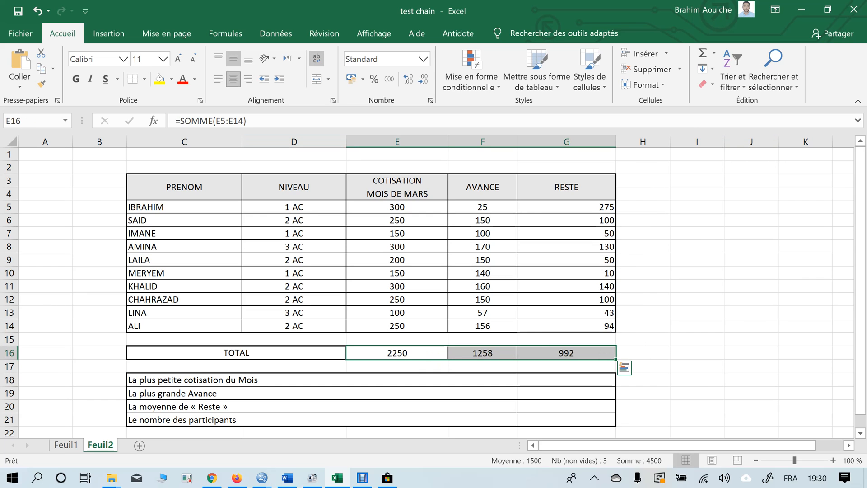
click(751, 260)
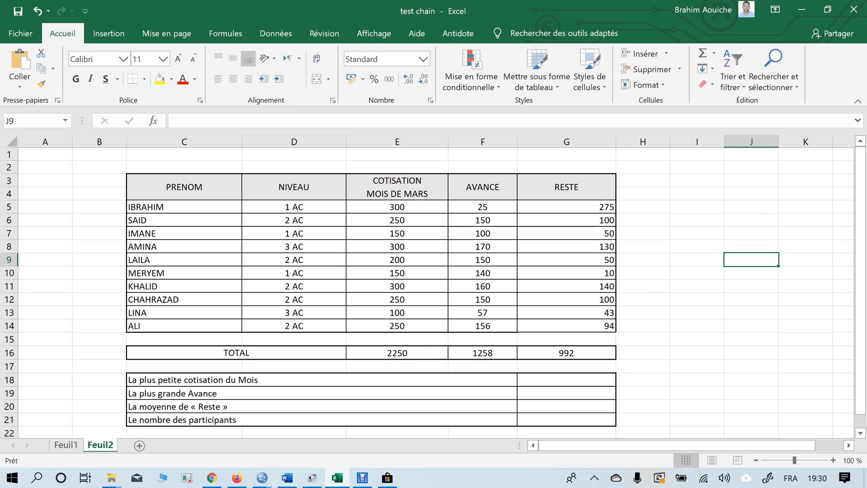
Step: Compute the smallest monthly contribution in G18 with the MIN function, replacing the suggested range with E5:E14
scroll(433, 292, down, 2)
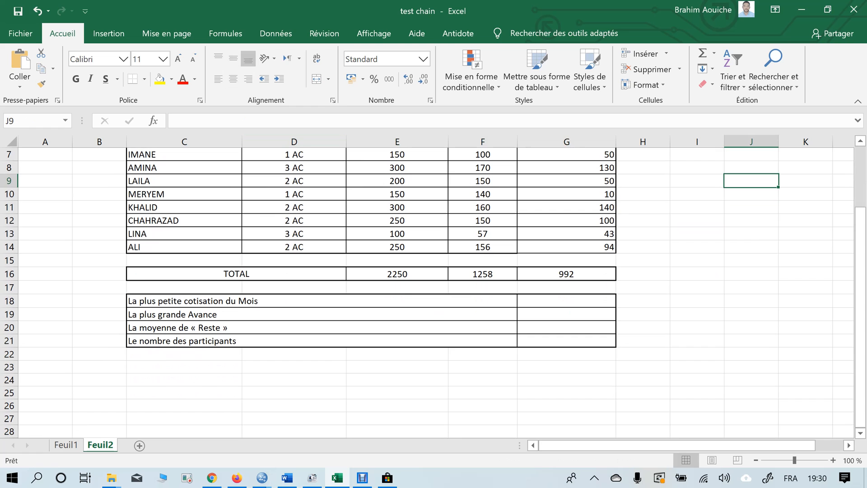
scroll(433, 293, up, 2)
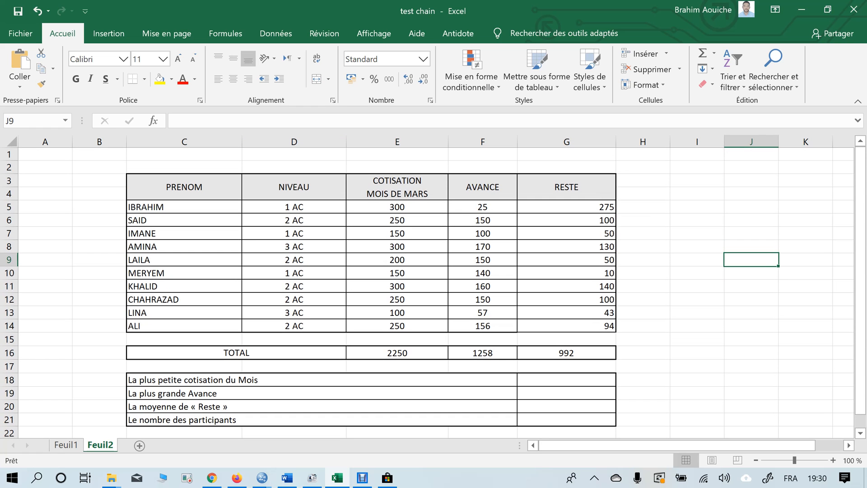
click(566, 379)
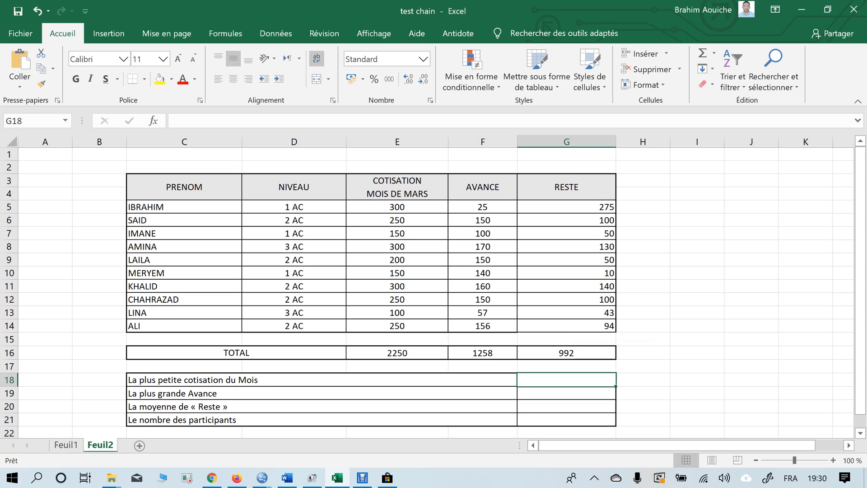
text(+)
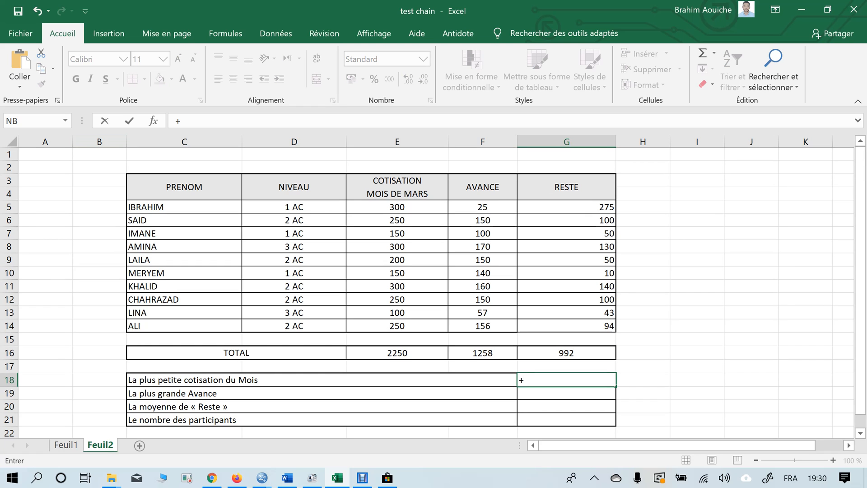
click(65, 120)
click(27, 151)
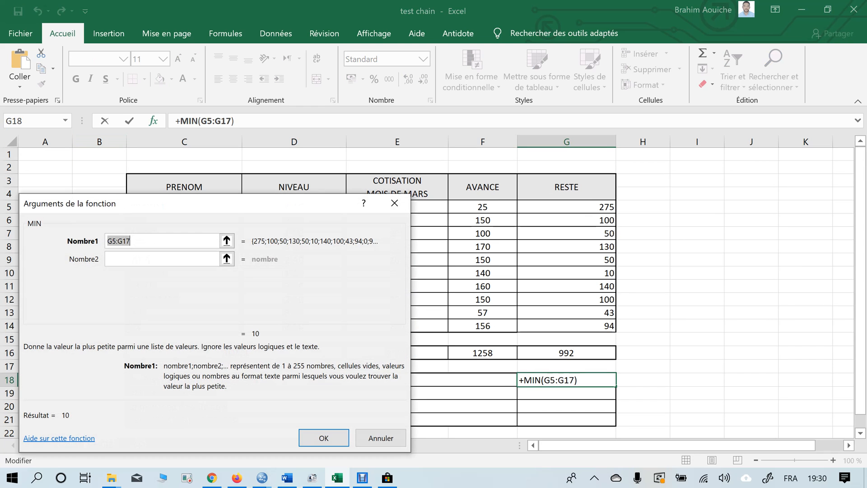
drag(304, 203, 145, 199)
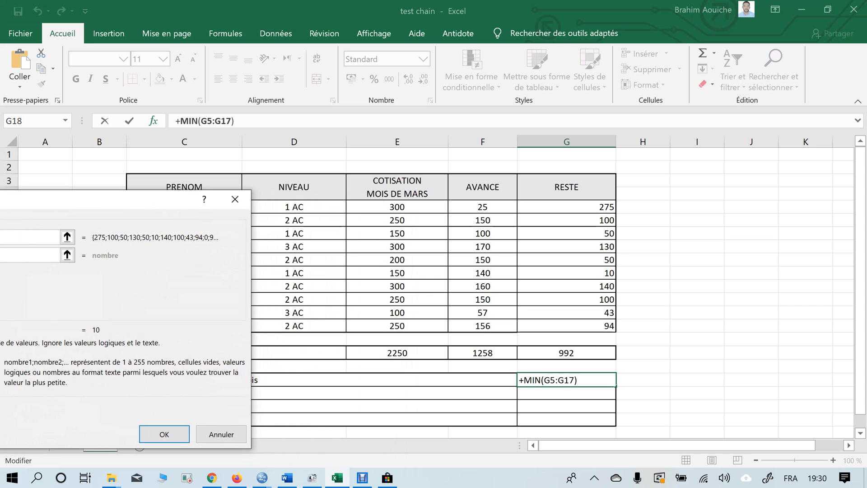
drag(397, 207, 400, 327)
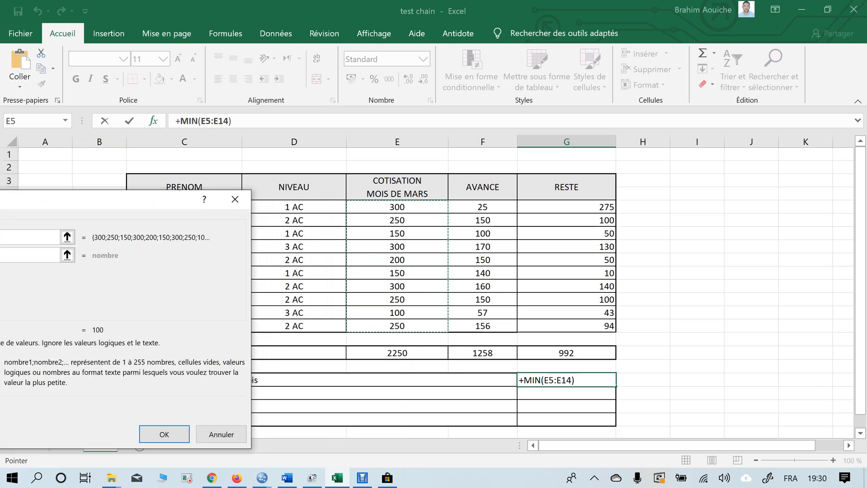
key(Return)
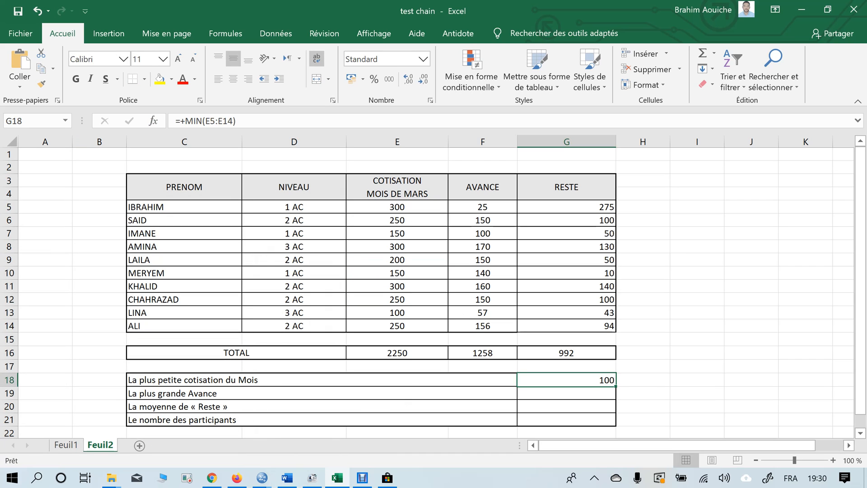
Step: Compute the largest advance in G19 with the MAX function over F5:F14
click(566, 393)
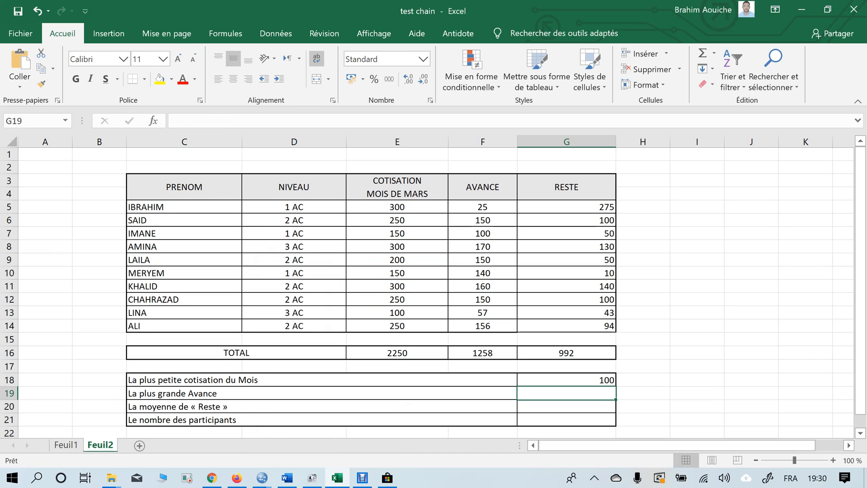
text(+)
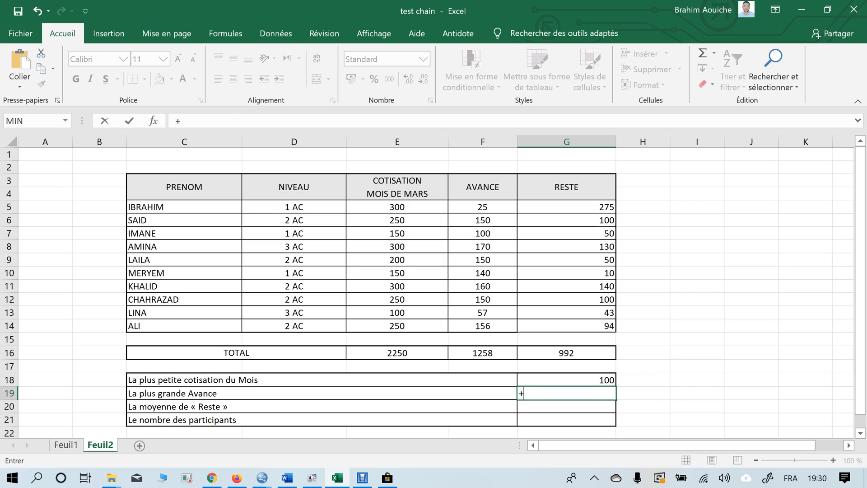
click(66, 121)
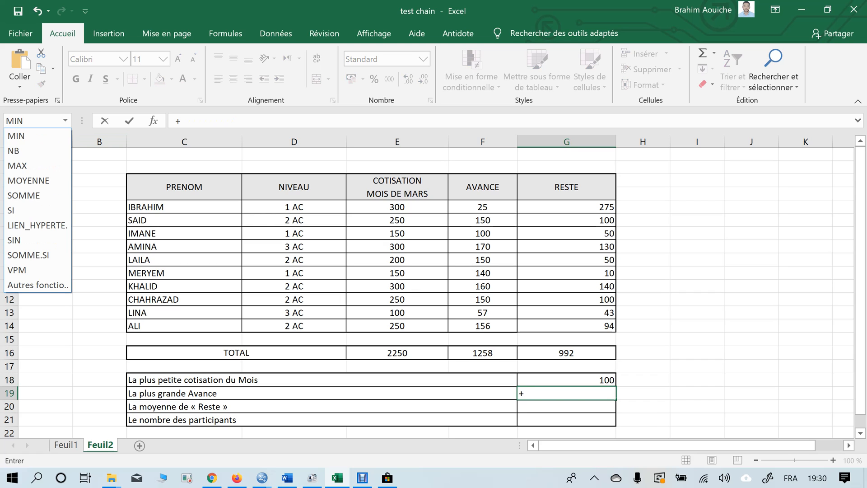
click(20, 166)
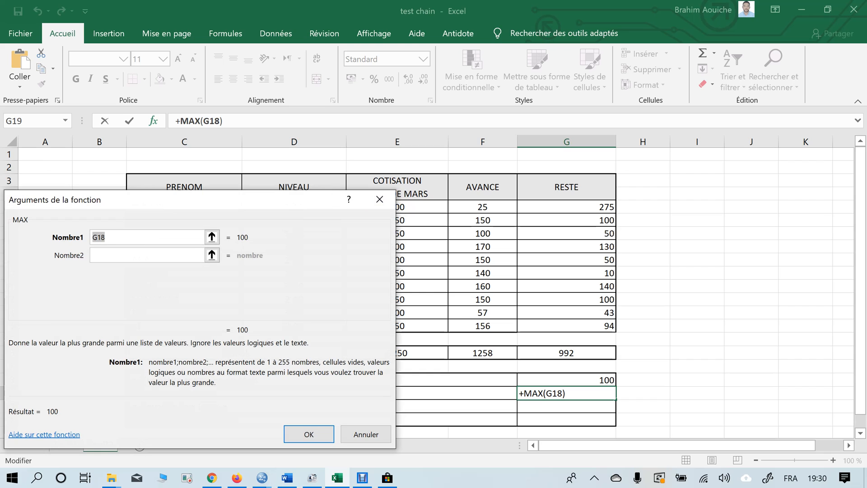
drag(482, 207, 483, 326)
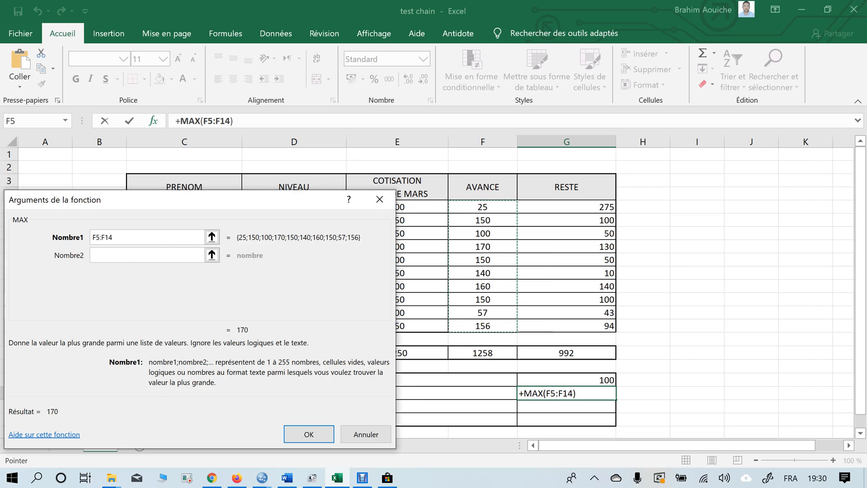
key(Return)
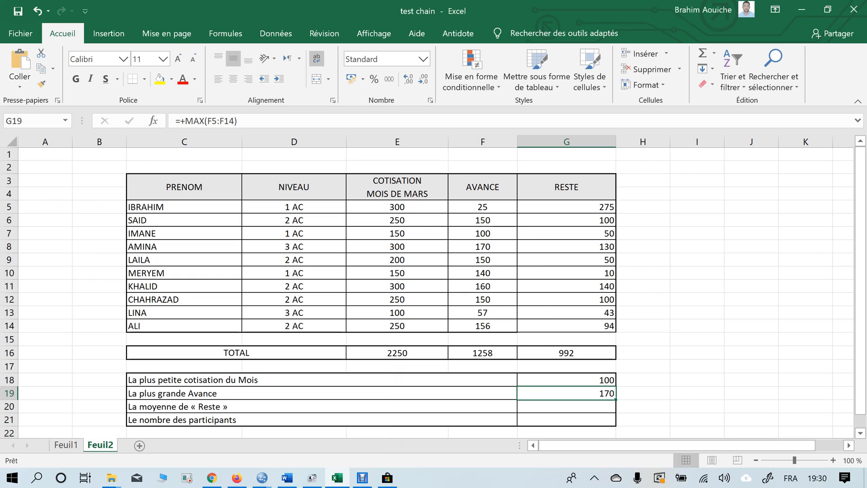
Step: Compute the average of the RESTE column in G20 with the MOYENNE function over G5:G14
click(566, 406)
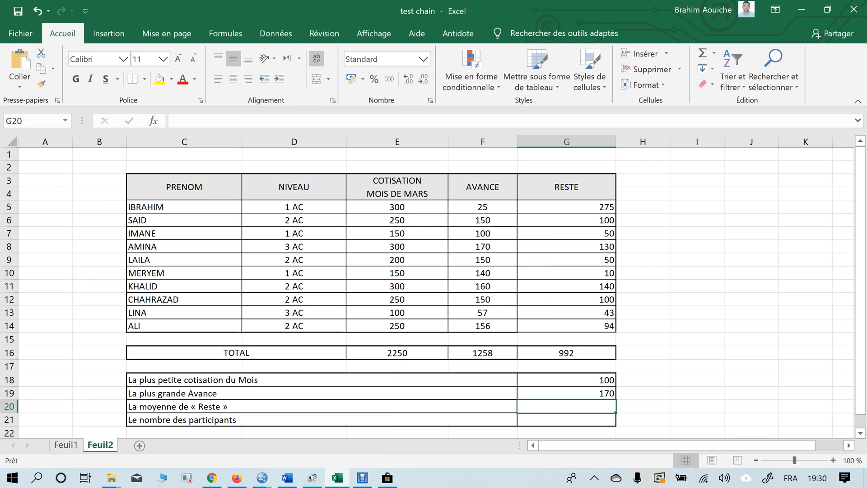
text(+)
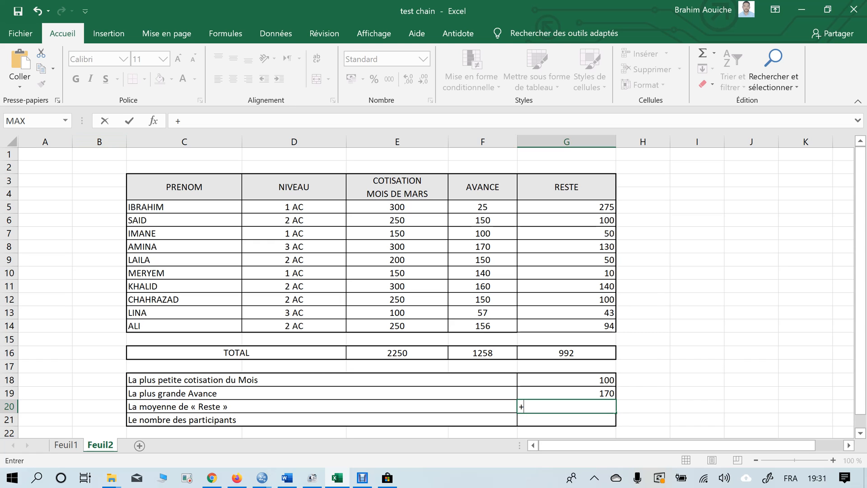
click(65, 120)
click(27, 180)
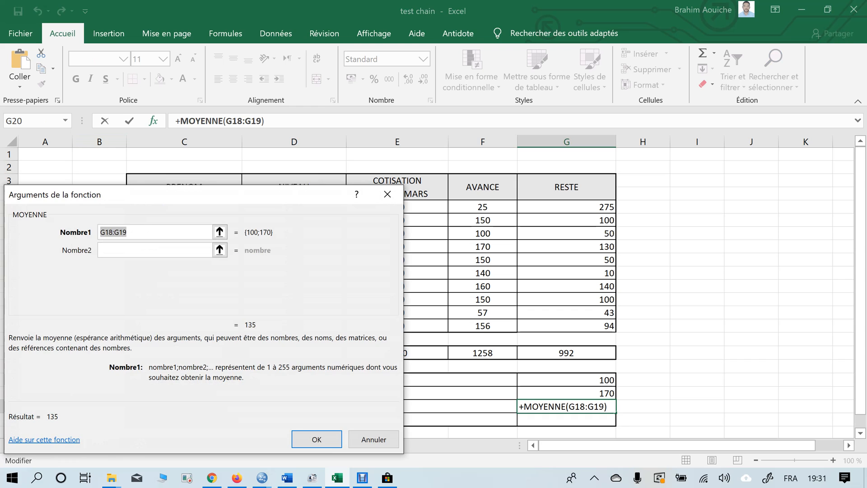
drag(276, 195, 304, 181)
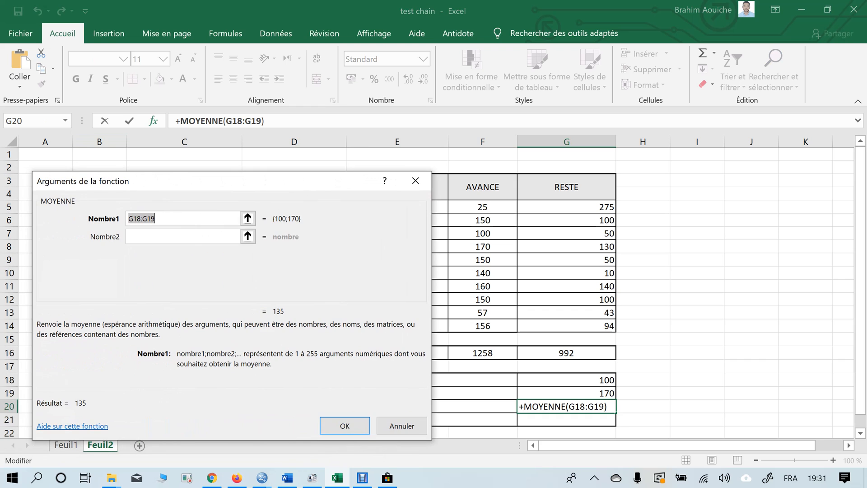
drag(587, 207, 586, 325)
key(Return)
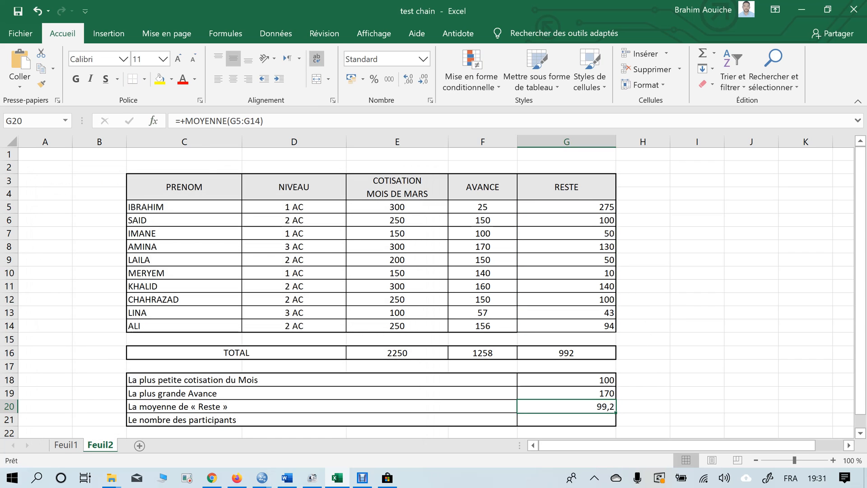
Step: Count the participants in G21 with the NB function over G5:G14
click(566, 419)
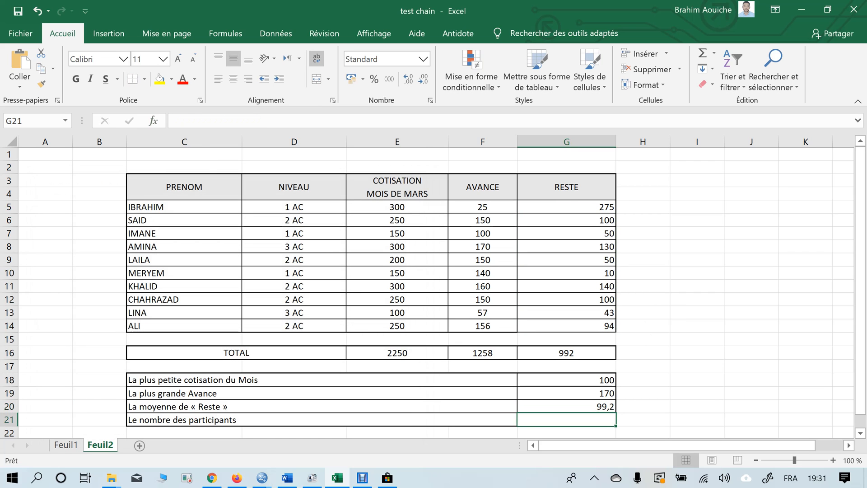
text(+)
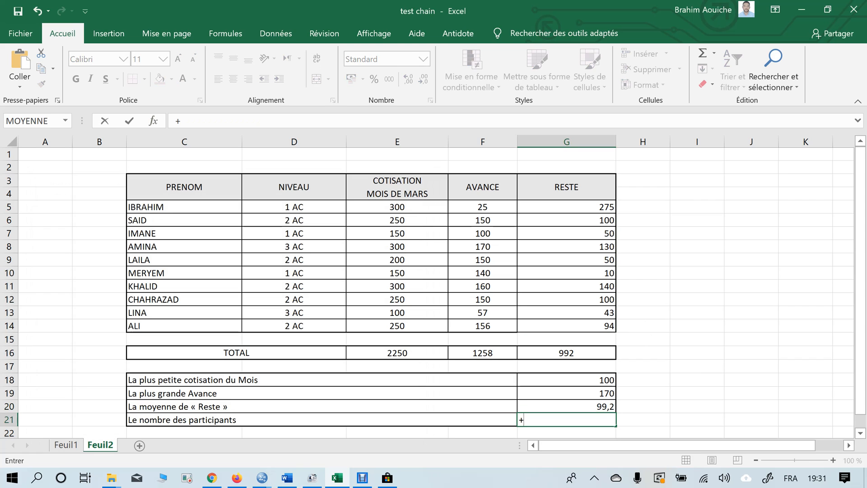
click(65, 120)
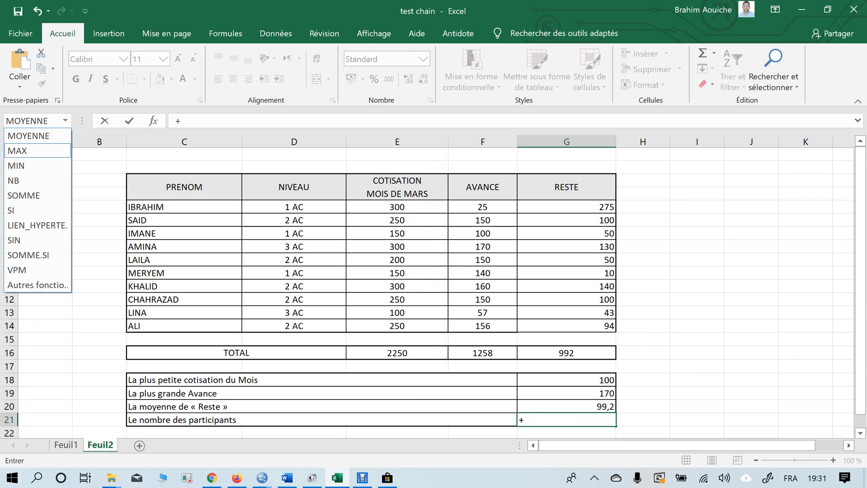
click(18, 180)
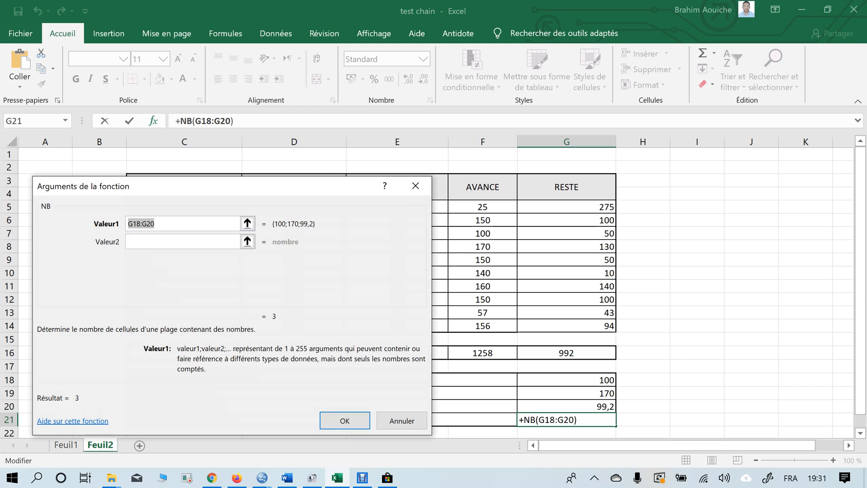
drag(604, 208, 610, 329)
key(Return)
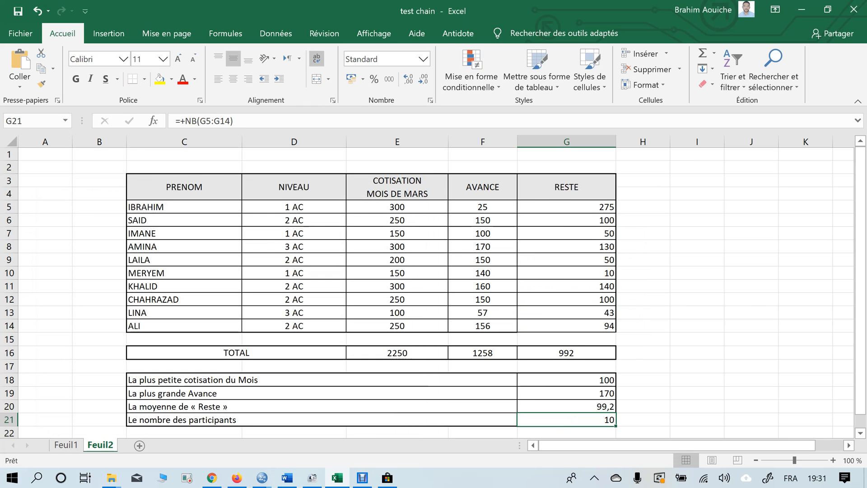
Step: Center the summary results in G18:G21 and the RESTE values in G5:G14 horizontally
scroll(436, 292, down, 2)
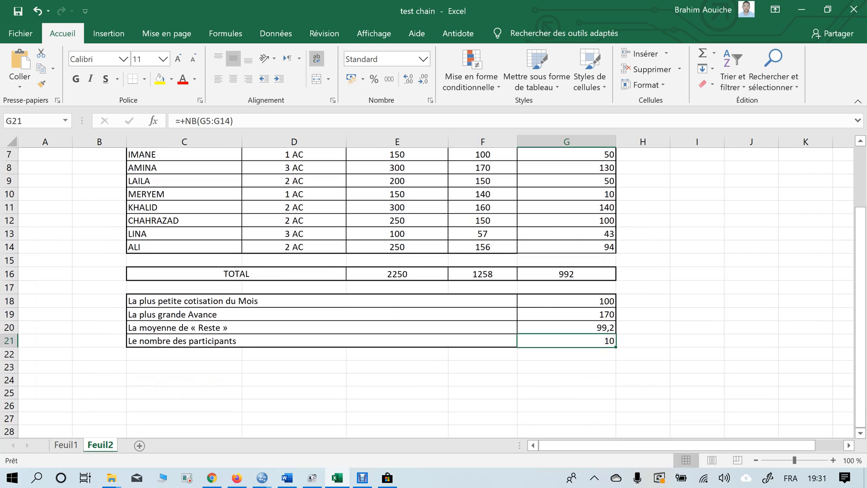
scroll(435, 293, up, 1)
scroll(436, 292, up, 1)
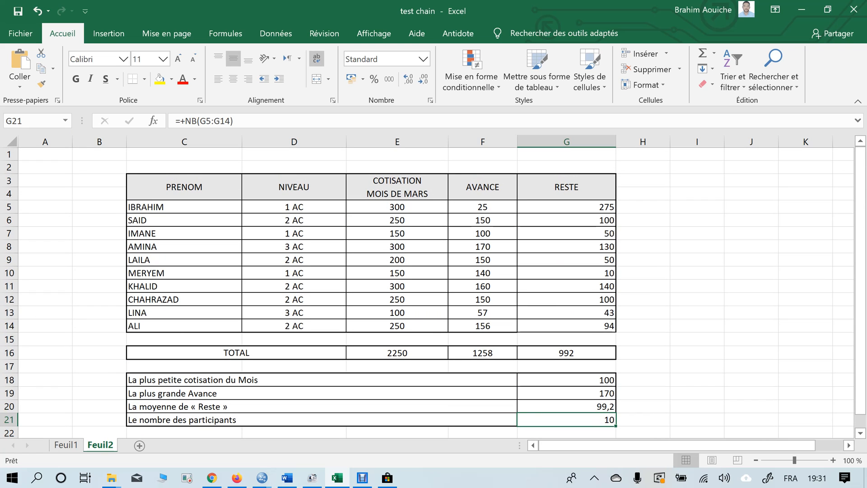
drag(566, 379, 567, 420)
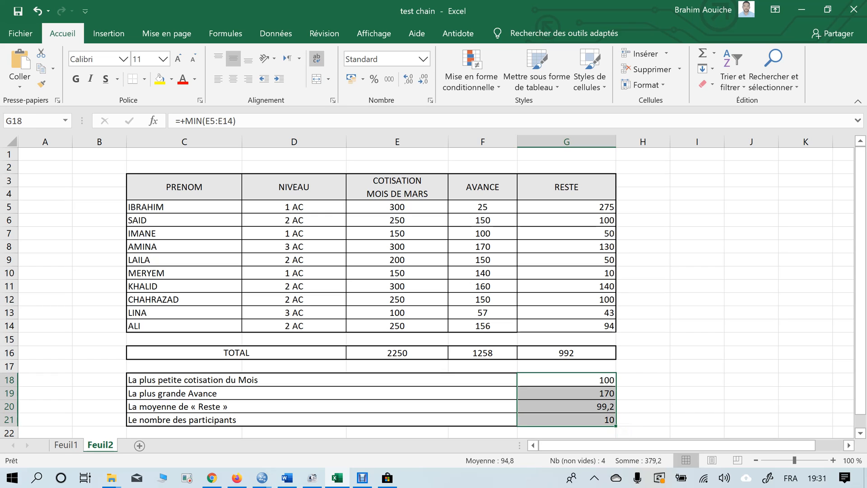
click(233, 79)
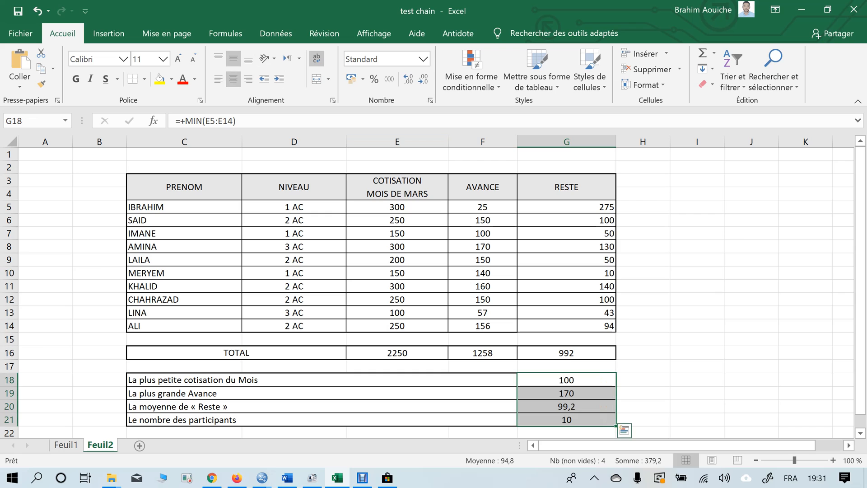
drag(566, 206, 566, 325)
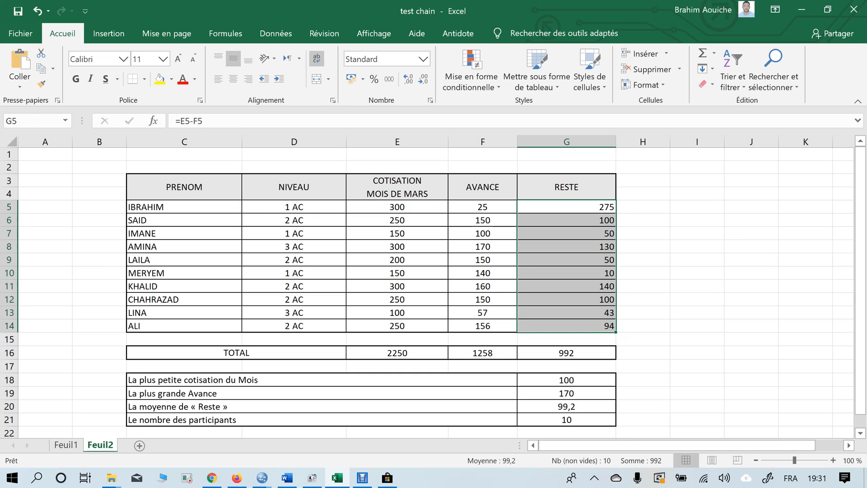
click(233, 80)
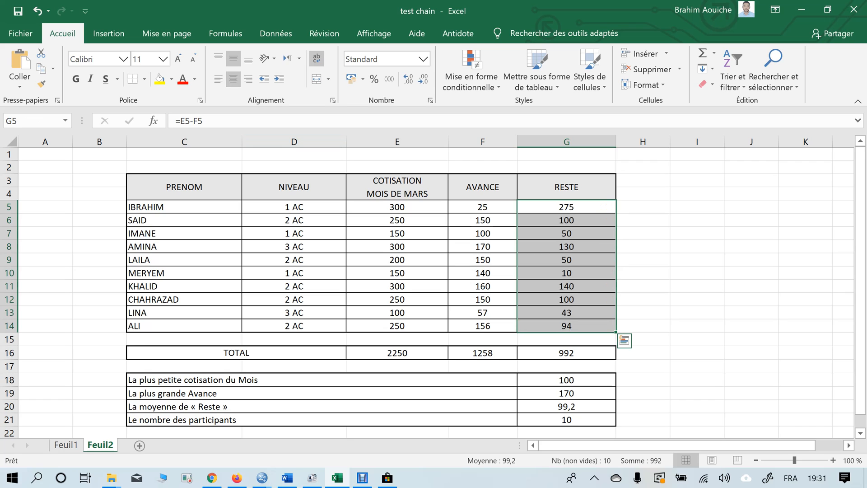